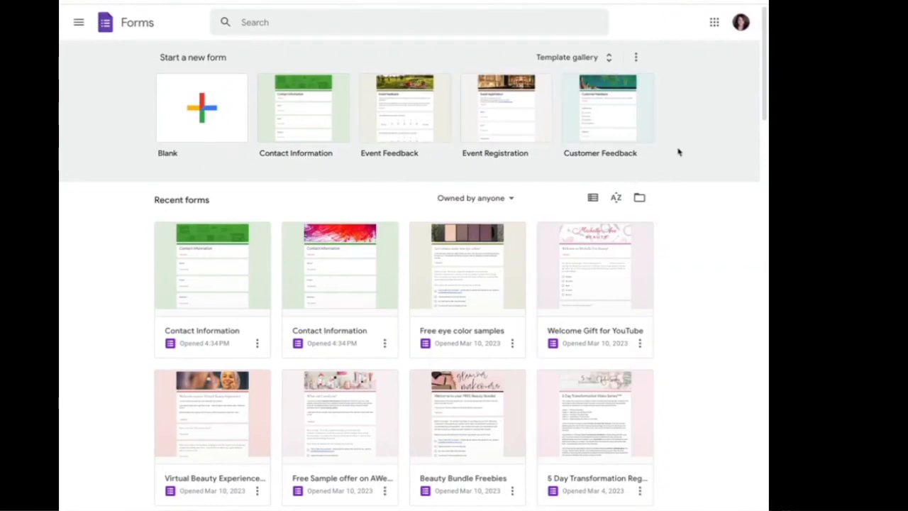
Create a new form from the Contact Information template in the template gallery.
left_click(611, 61)
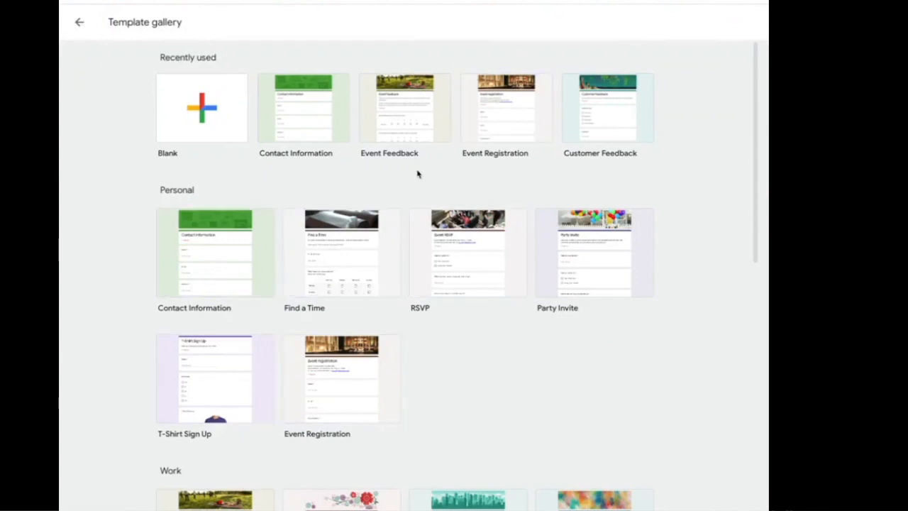
left_click(295, 121)
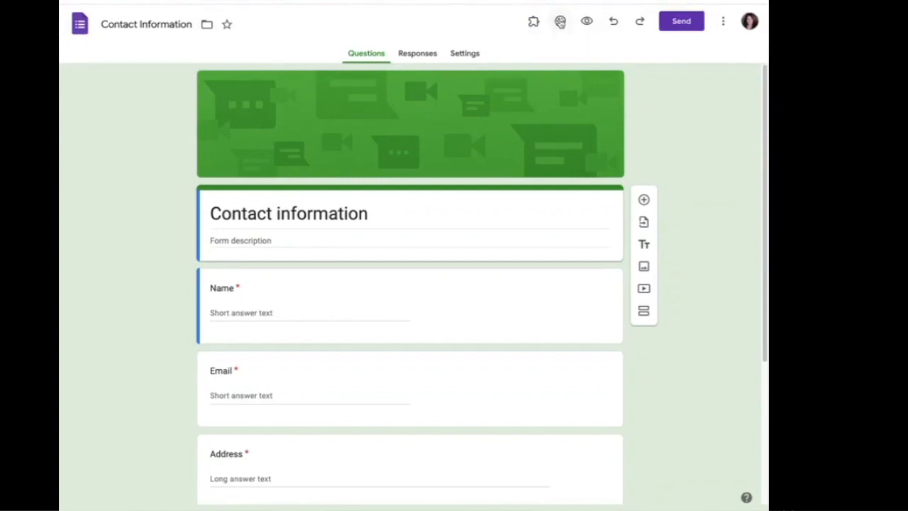
left_click(560, 24)
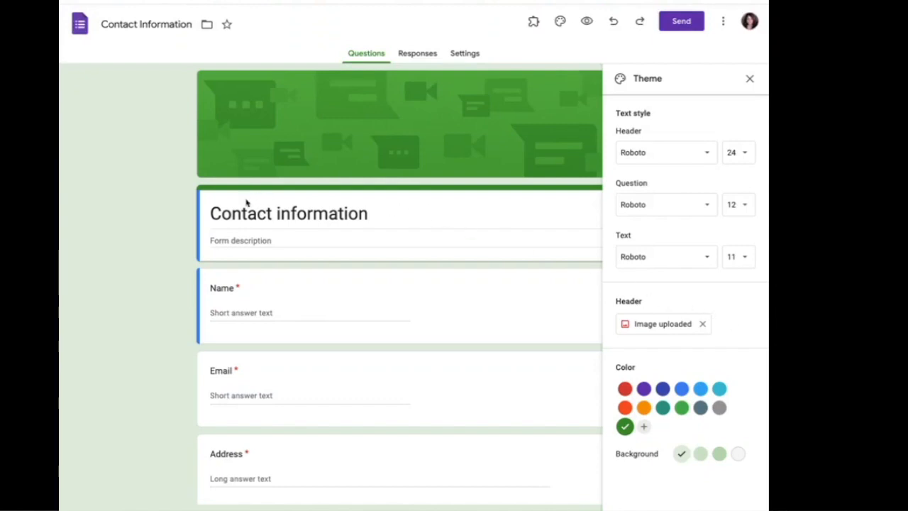
left_click(517, 236)
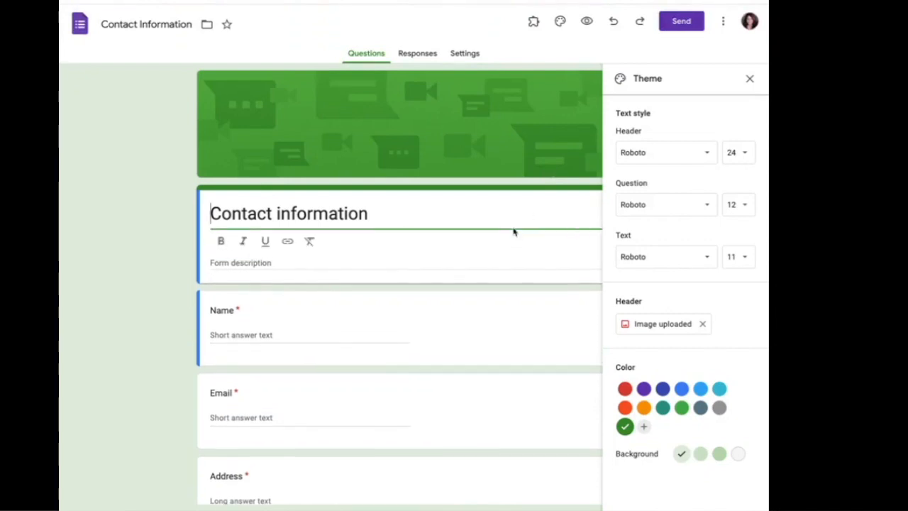
left_click(750, 80)
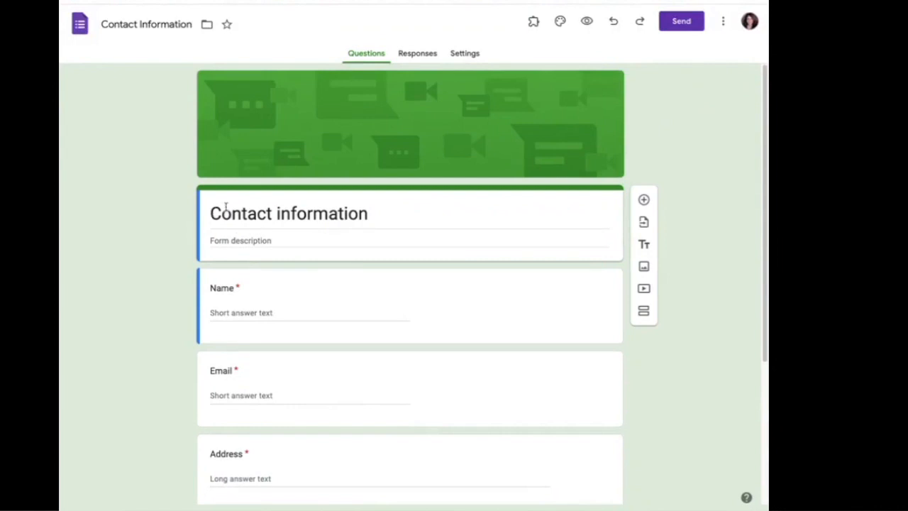
Retitle the form 'Ten Tips to Look Ten Years Younger!'.
left_click(373, 213)
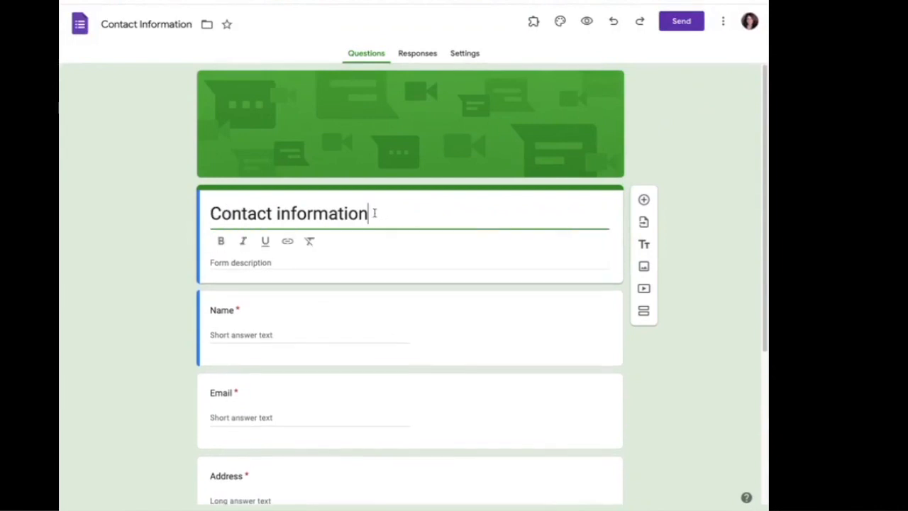
left_click_drag(373, 212, 155, 220)
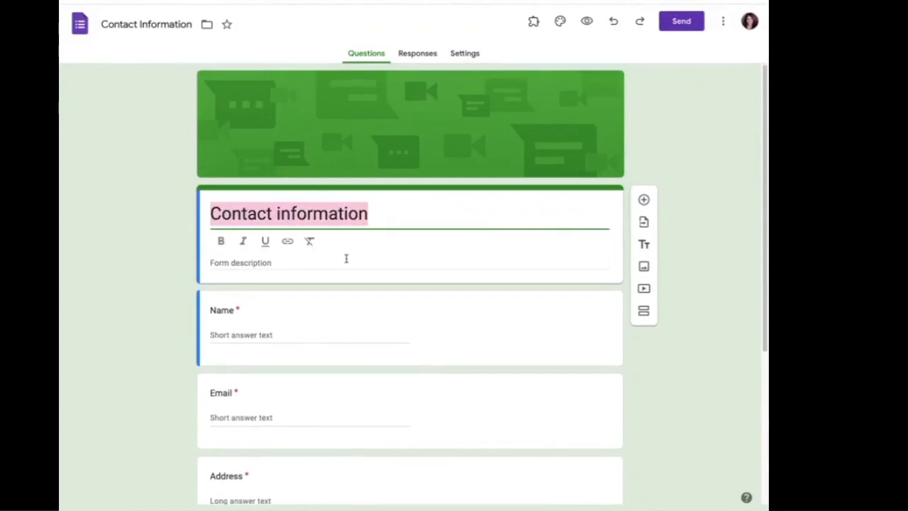
key("BackSpace")
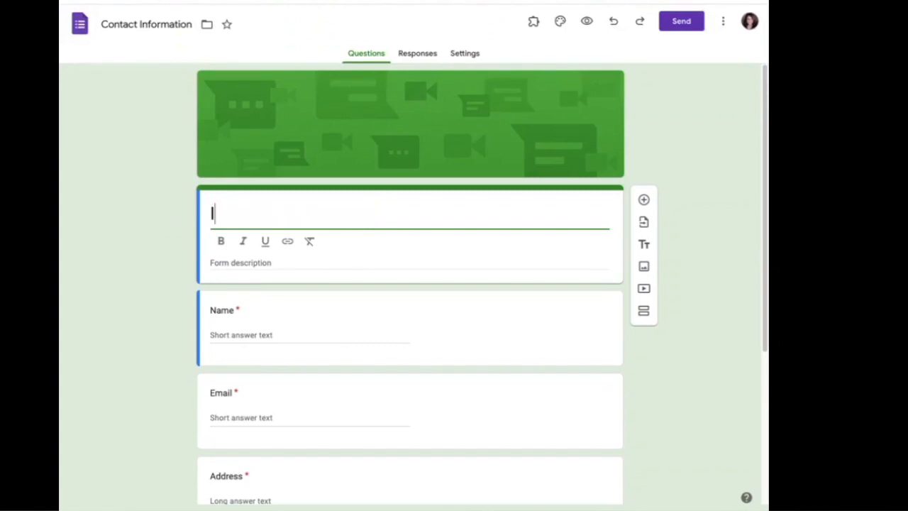
type("Contact Information")
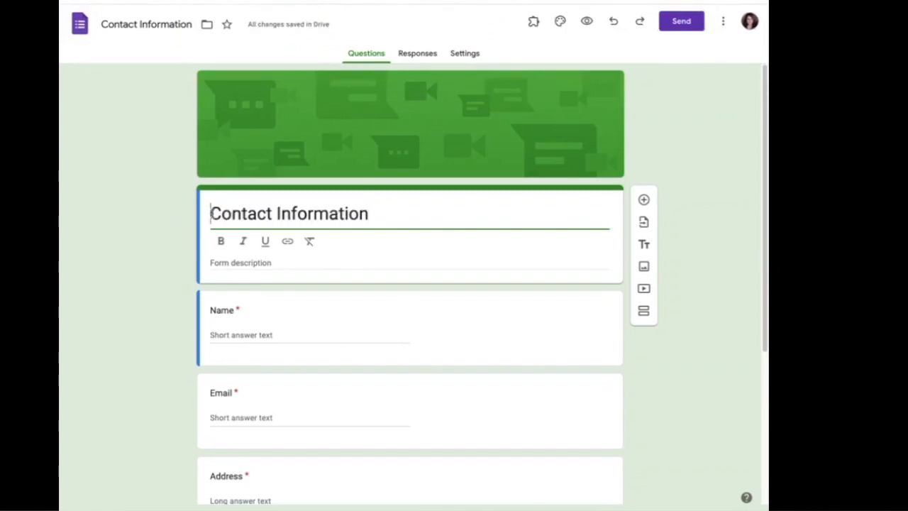
left_click_drag(211, 214, 408, 219)
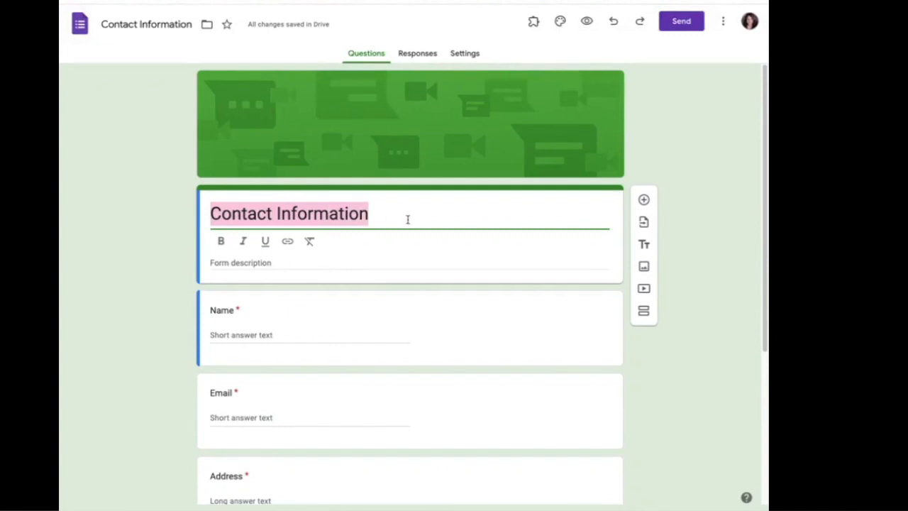
type("Ten Tips to ")
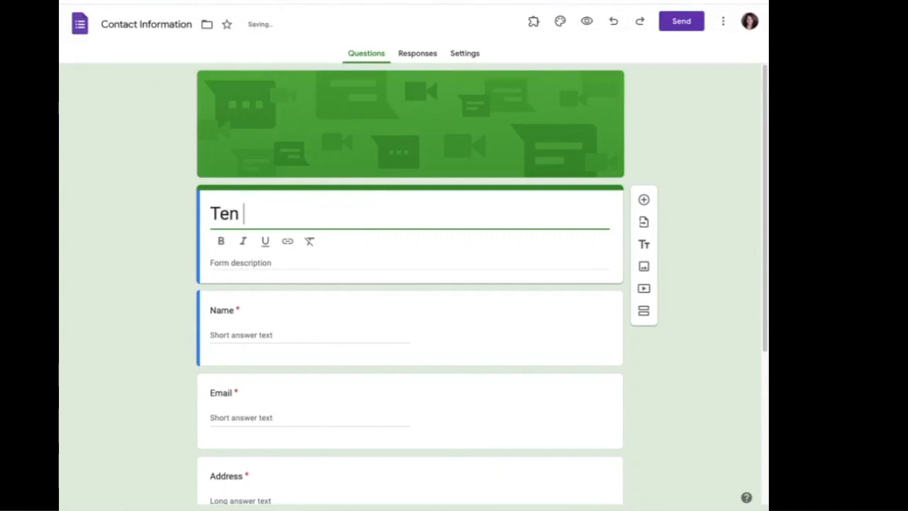
type("Lo")
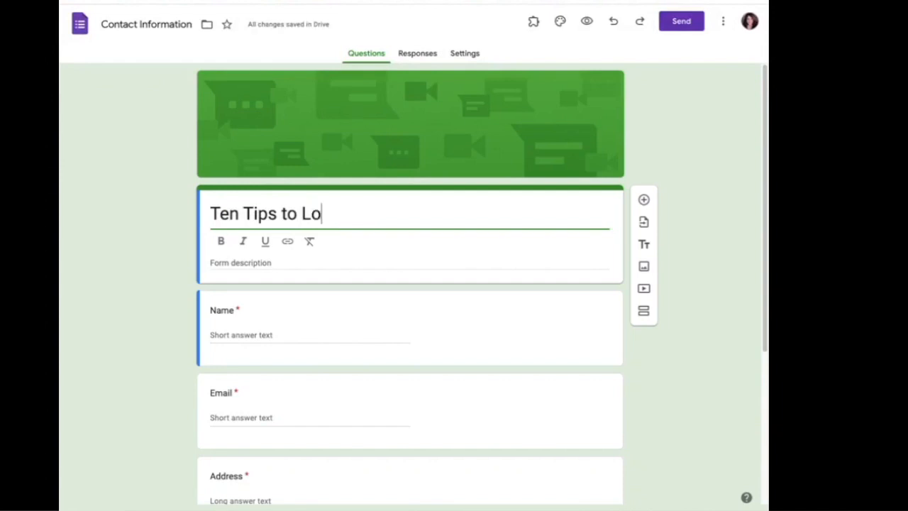
type("ok Ten ")
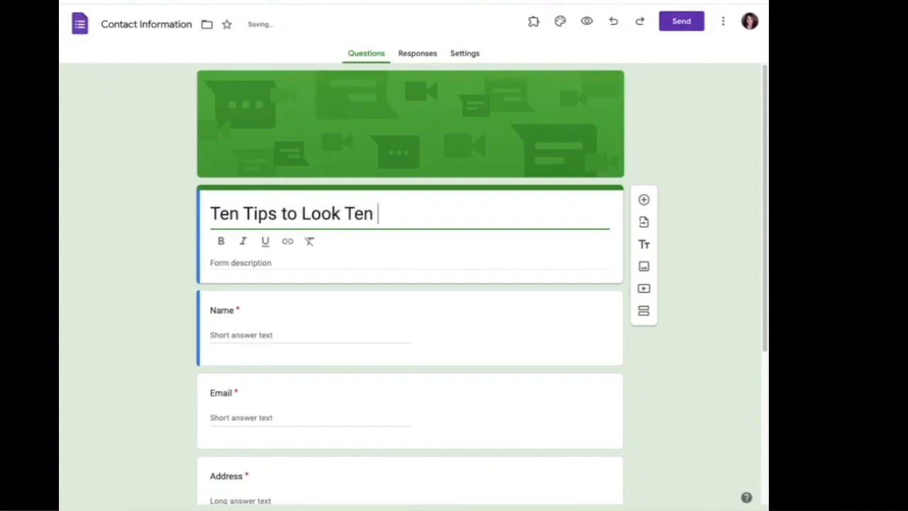
type("Years Younger!")
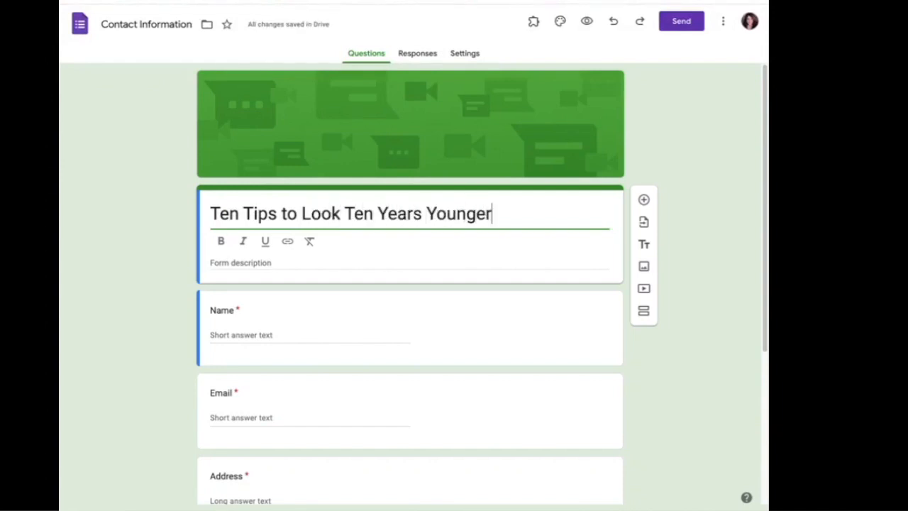
Add a form description saying you're excited they requested your top ten tips and will check in later.
left_click(272, 263)
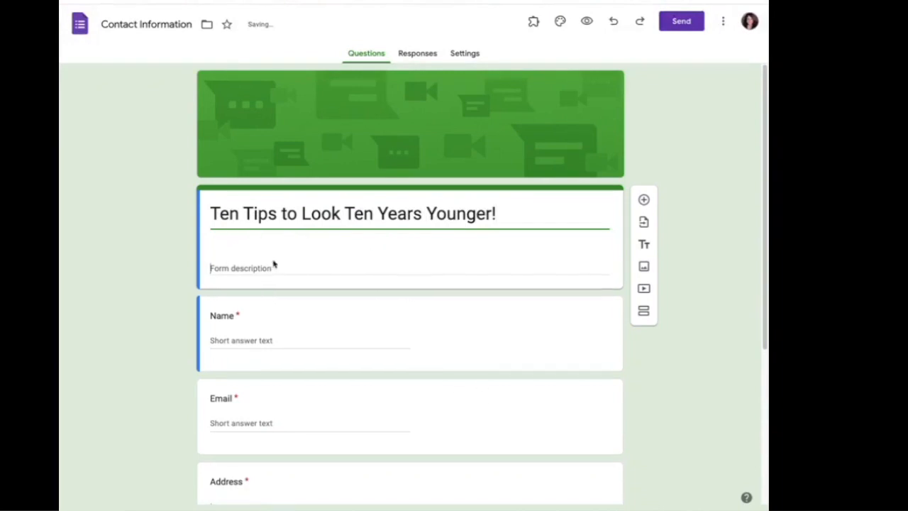
type("I'm so excited that you requested my top ten tips!")
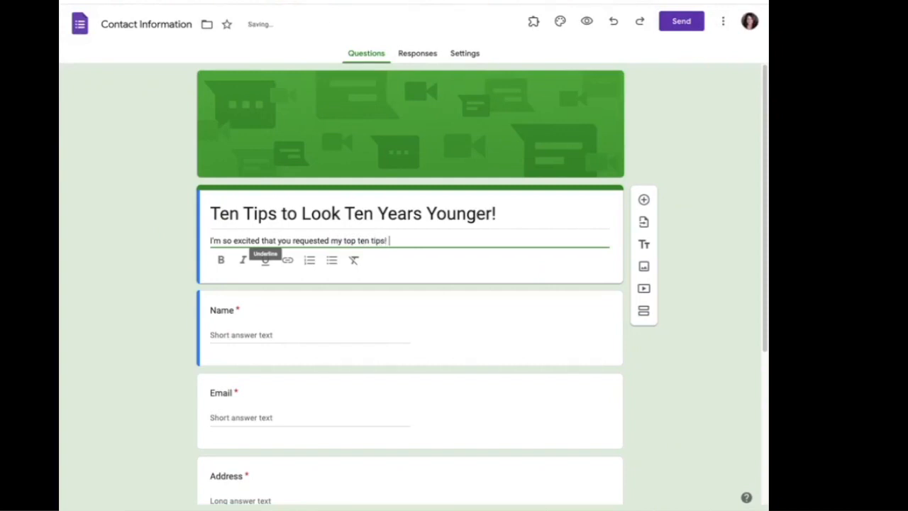
type(" I'll ec")
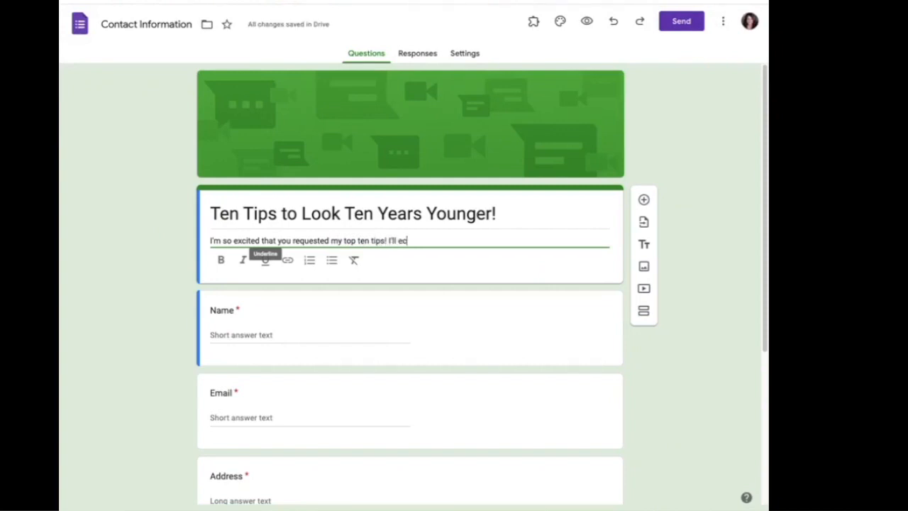
key("BackSpace")
key("BackSpace")
type("check")
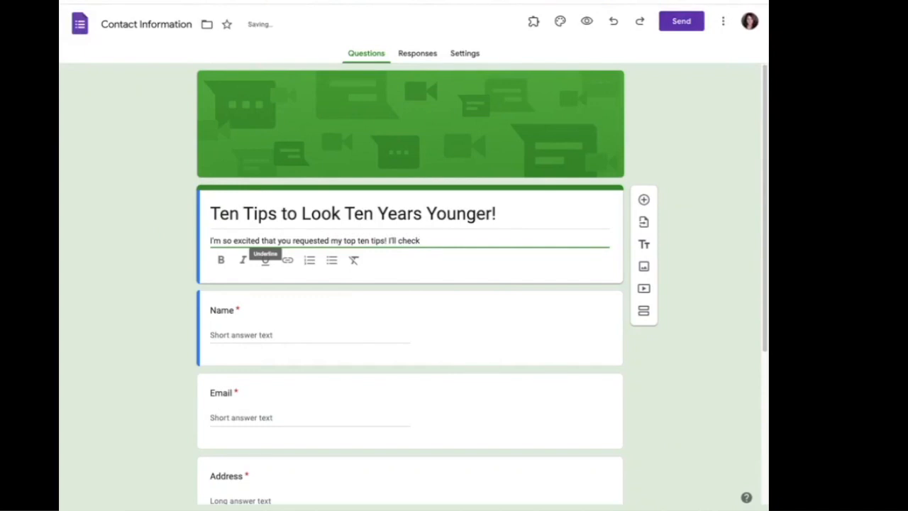
type(" in with your lat")
type("alte")
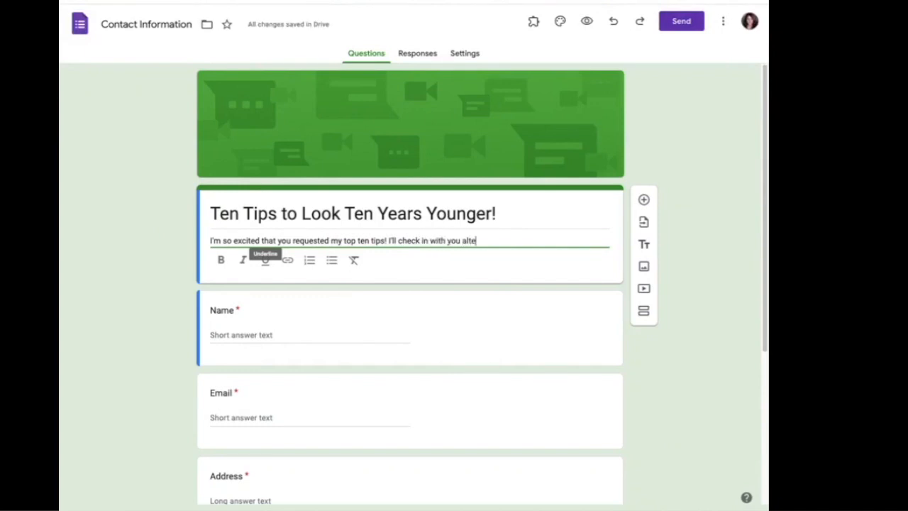
type("later to see which one was your favorite!")
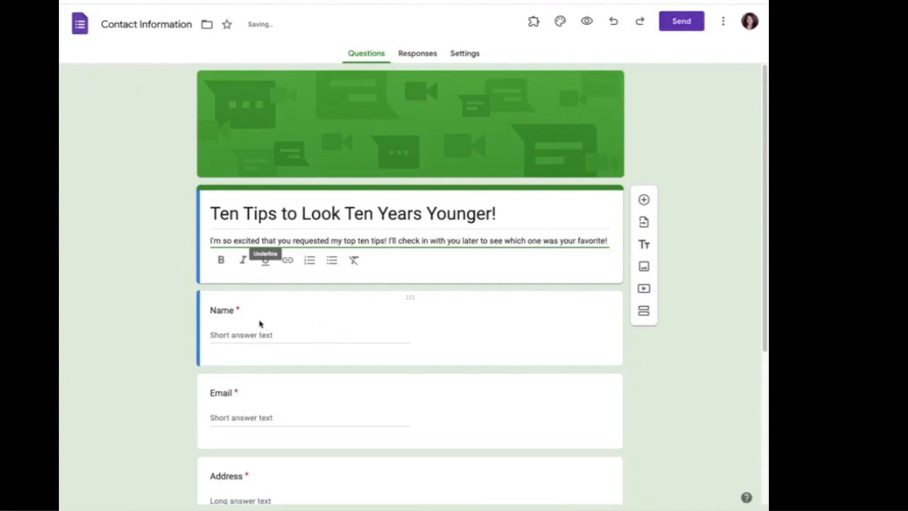
left_click(227, 311)
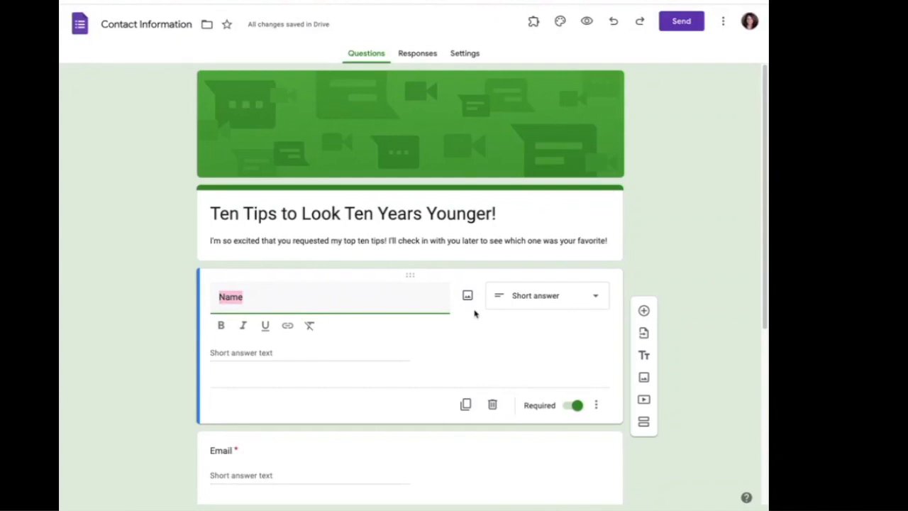
Duplicate the Name question into 'First Name' and an optional 'Last Name'.
left_click(467, 410)
left_click(217, 286)
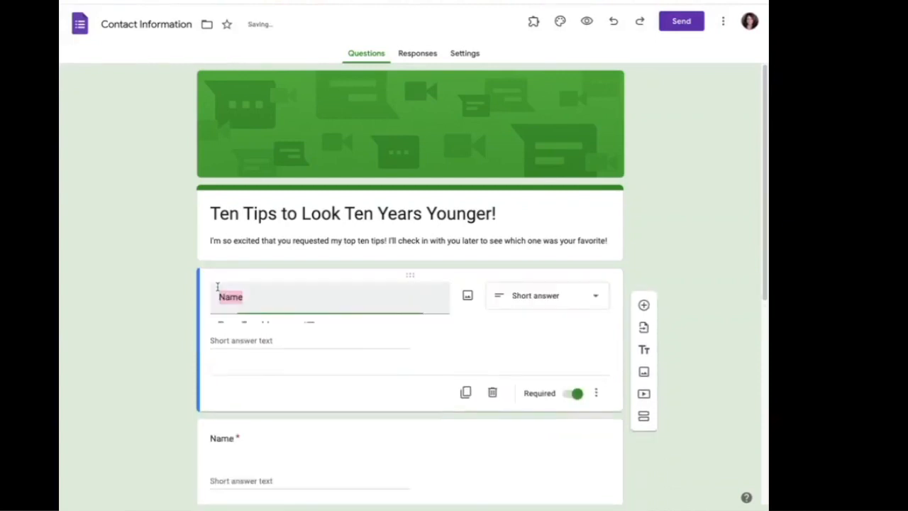
left_click(219, 297)
type("First")
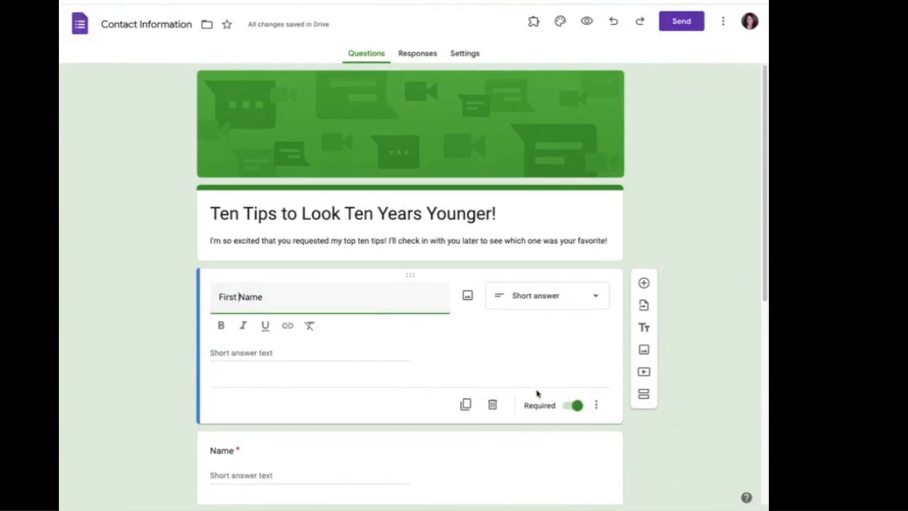
scroll(418, 447, "down", 4)
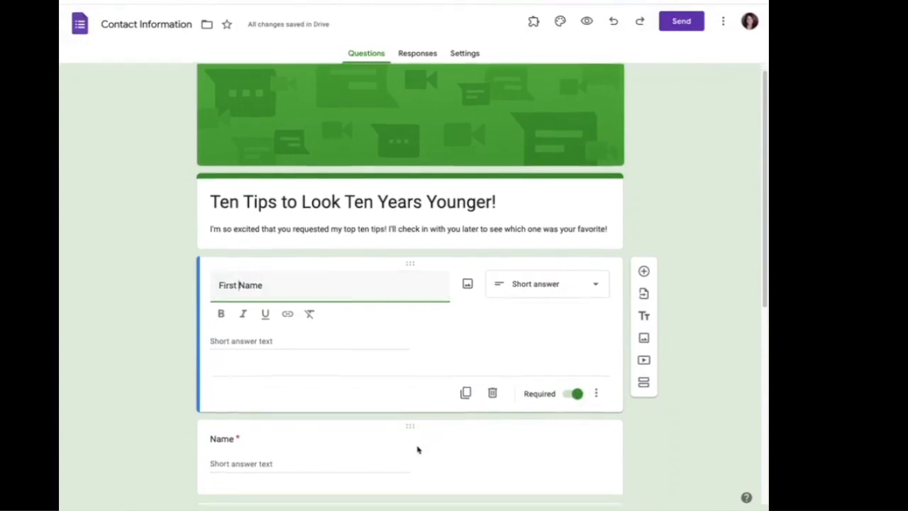
left_click(217, 182)
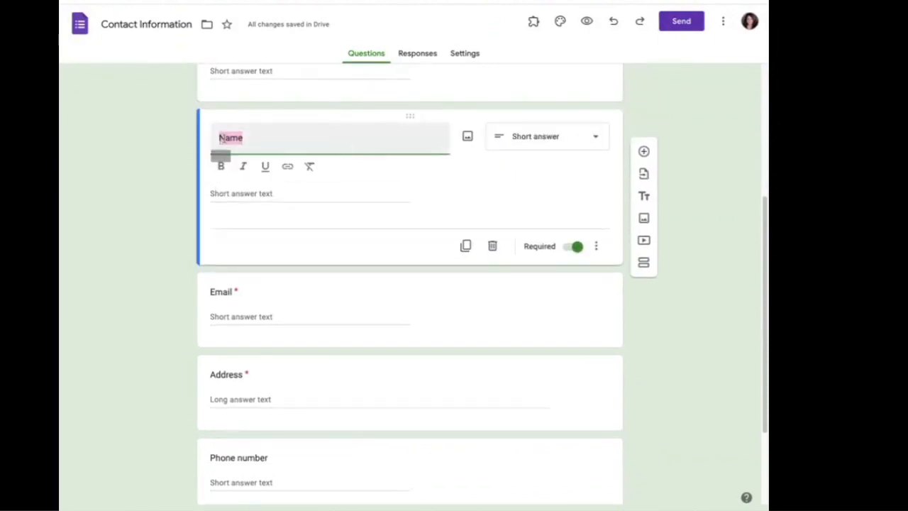
left_click(220, 137)
type("Last")
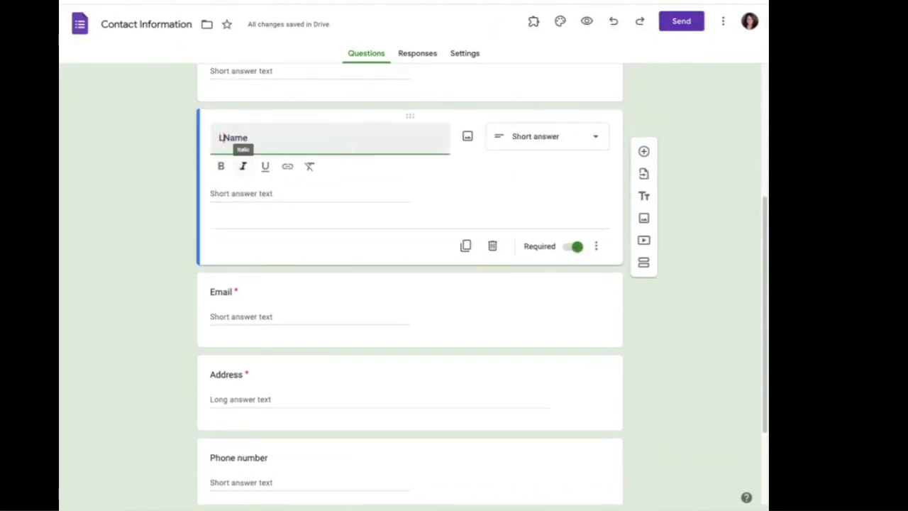
left_click(577, 246)
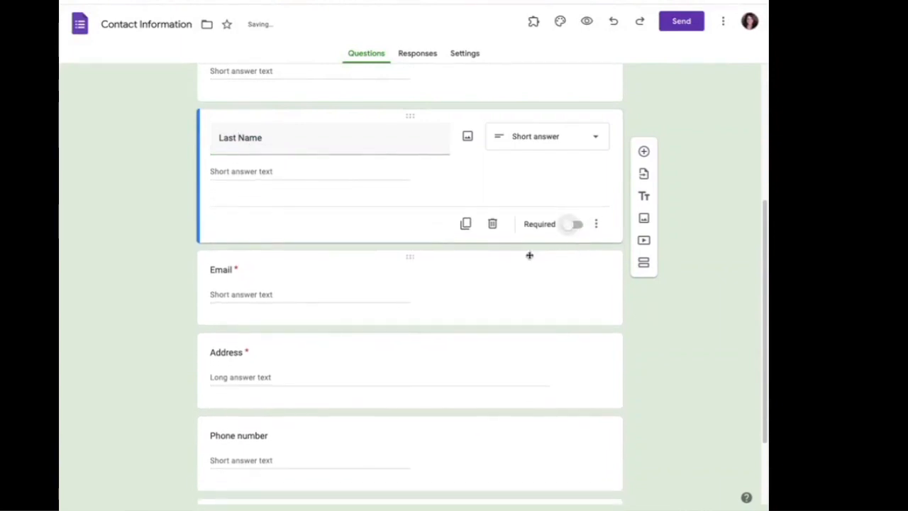
Delete the Address question and append '(optional)' to the Phone number title.
left_click(269, 278)
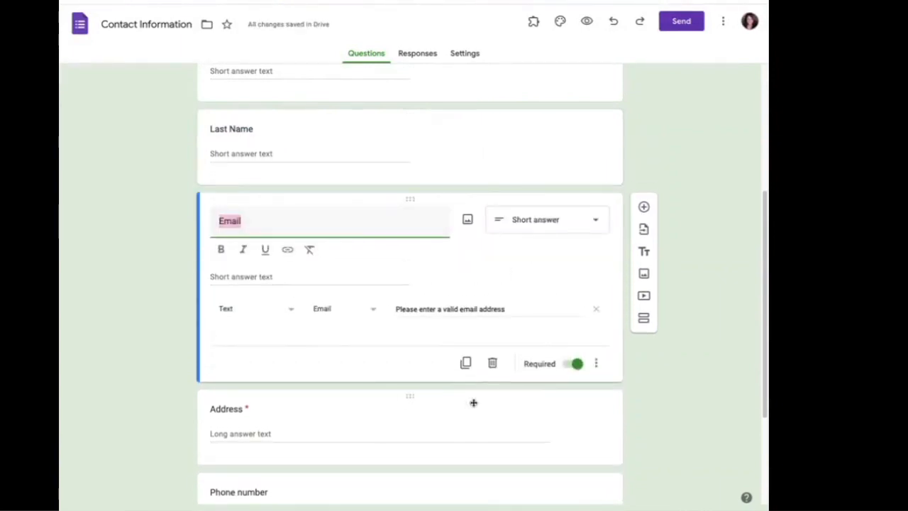
scroll(428, 402, "down", 2)
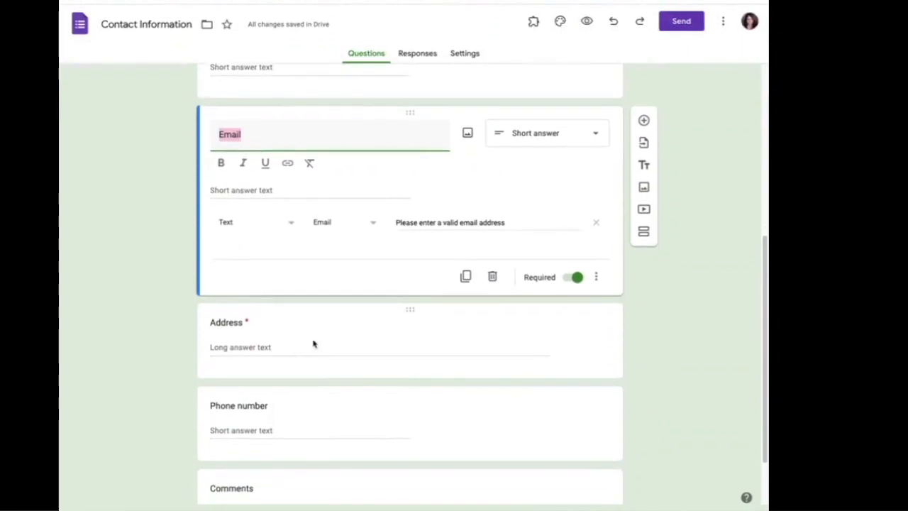
left_click(410, 315)
left_click(494, 353)
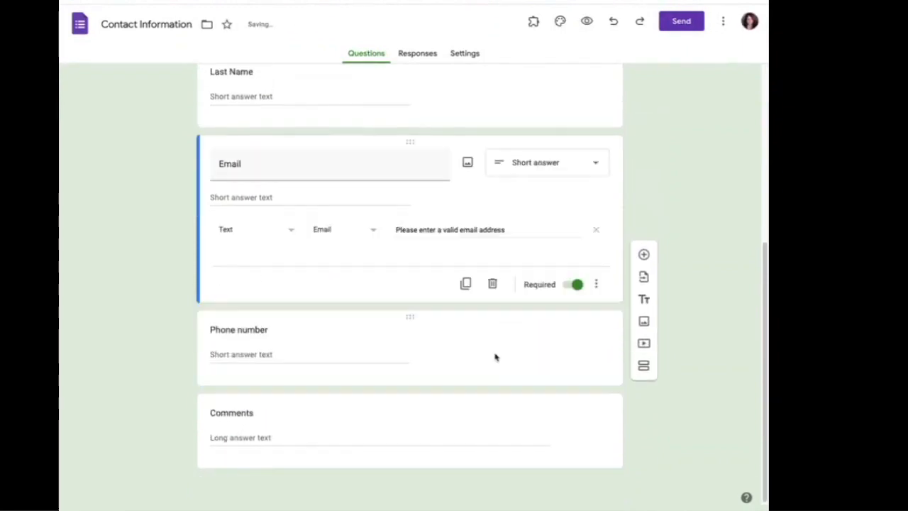
left_click(330, 348)
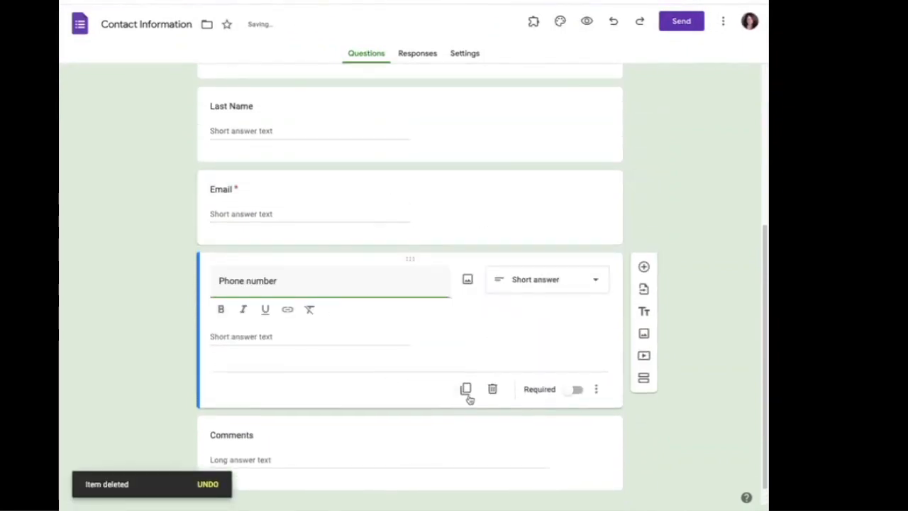
left_click(299, 278)
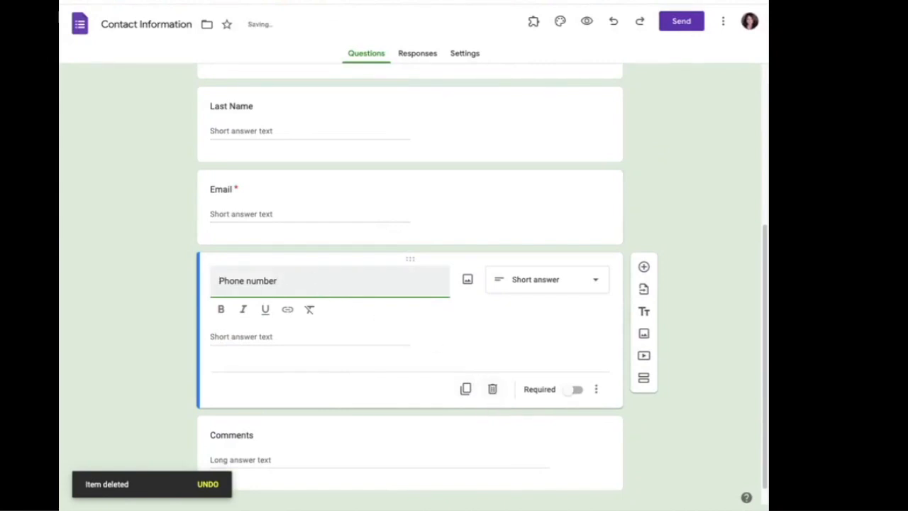
type("(op")
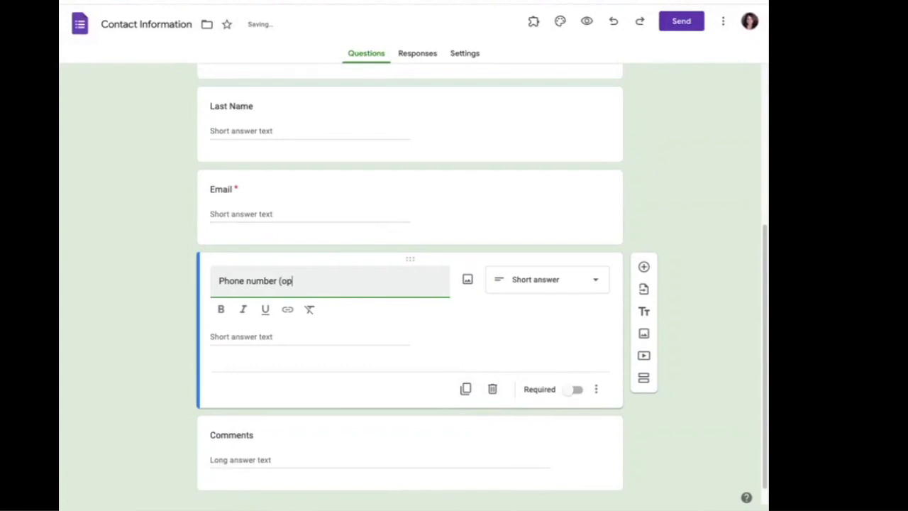
type("tionsl")
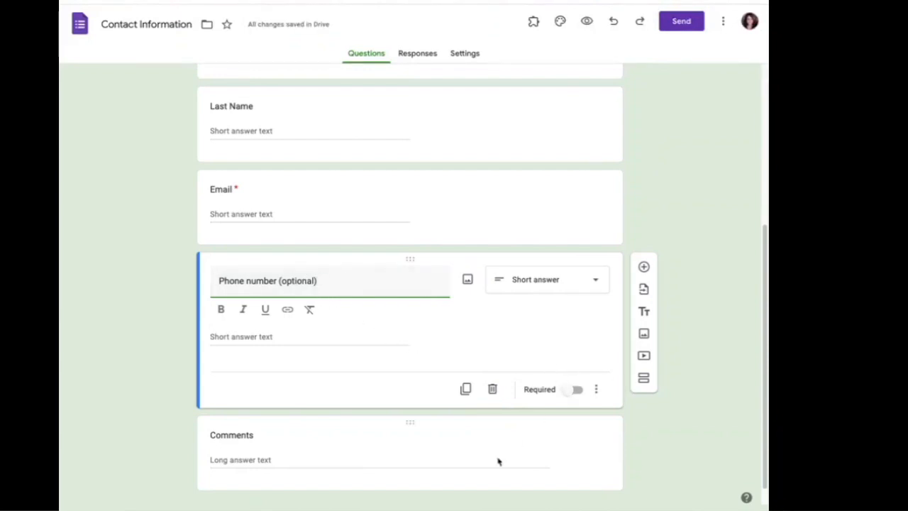
Reword the Comments question as 'If you have any questions for me, feel free to post them here!'.
left_click(476, 460)
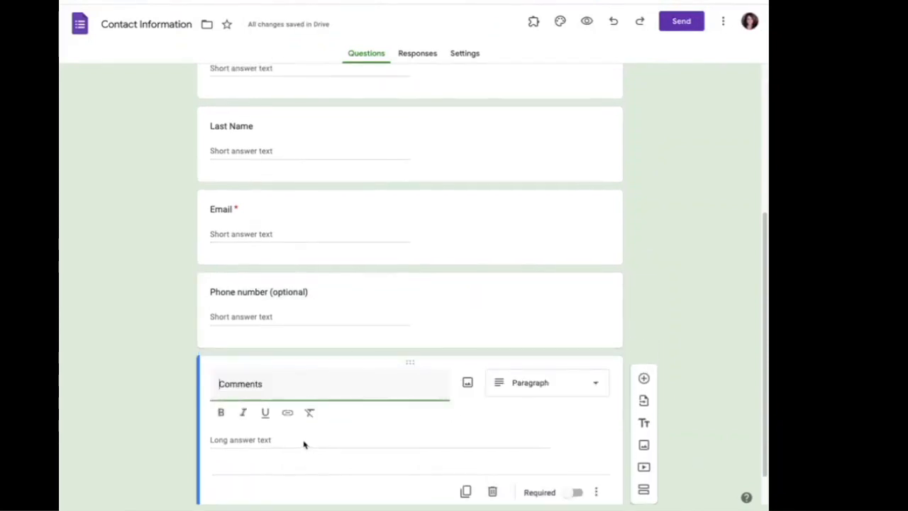
left_click_drag(280, 388, 215, 373)
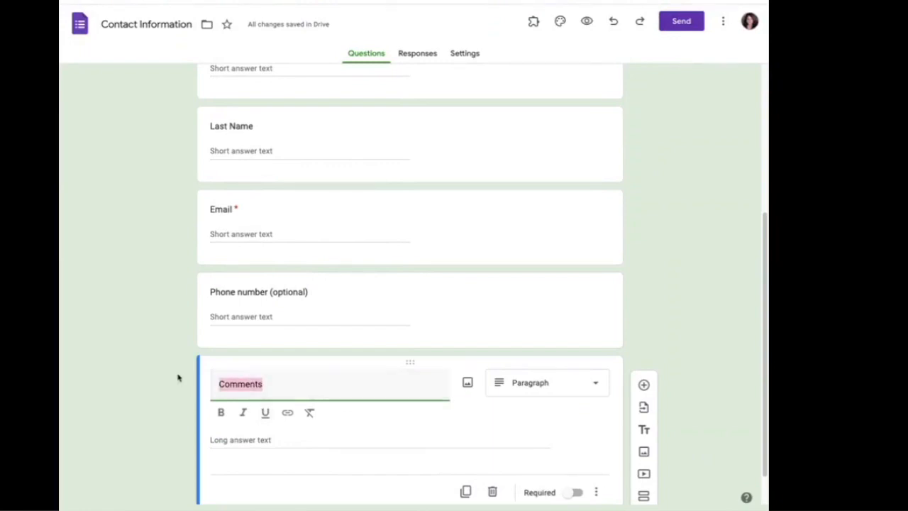
type("If you have ")
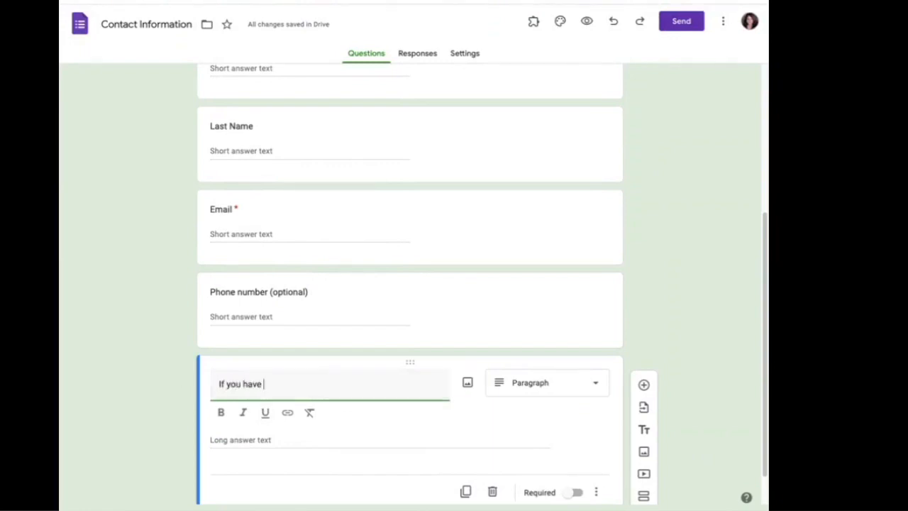
type("any questions for")
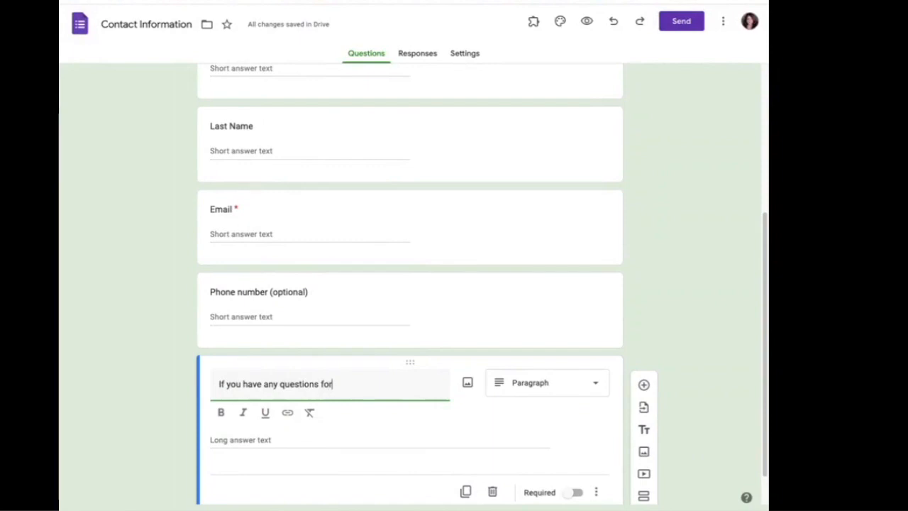
type(" me, feel free to post them ")
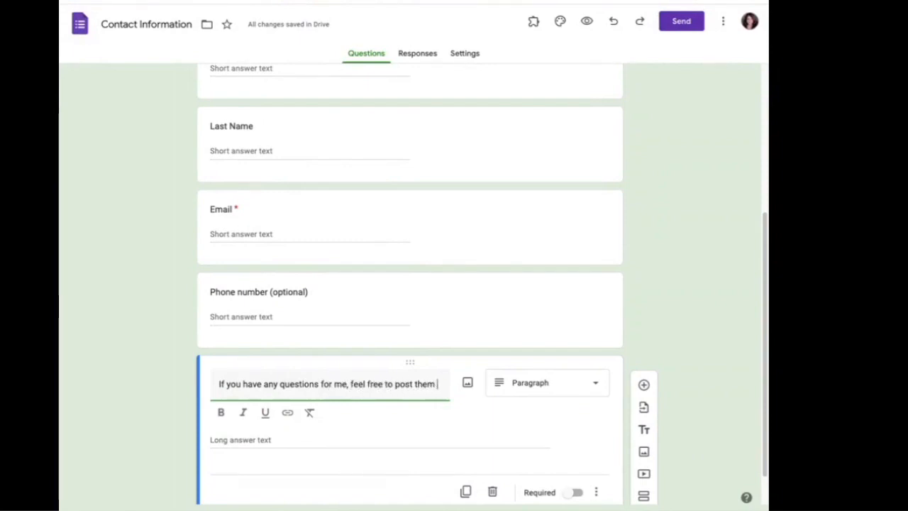
type("here!")
scroll(468, 407, "down", 1)
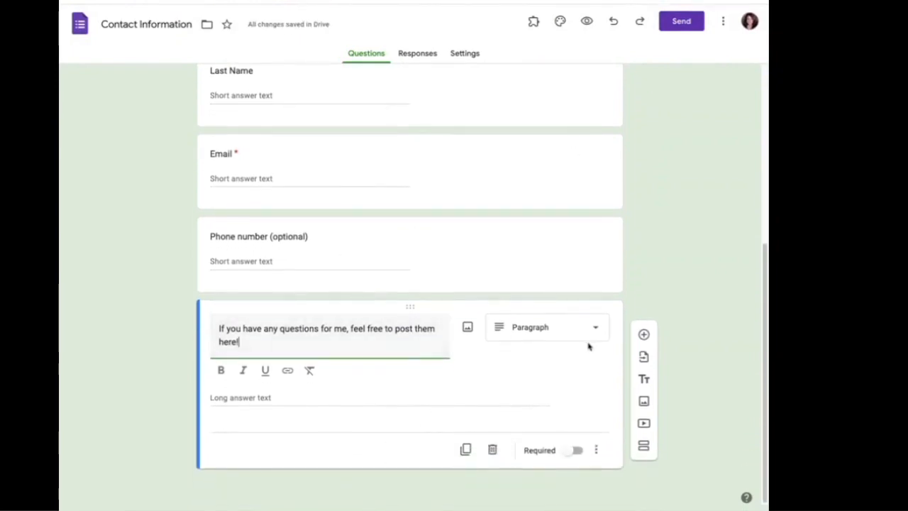
scroll(564, 373, "up", 5)
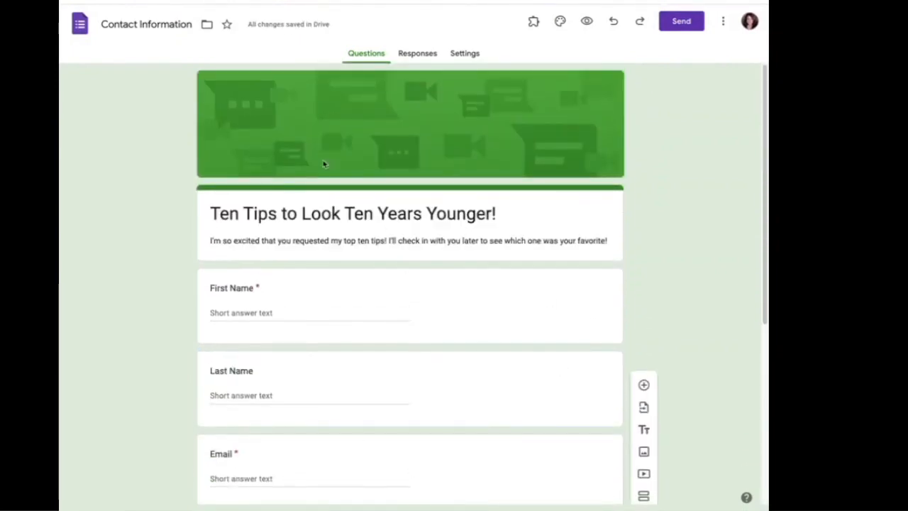
Link responses to a new 'Contact Information (Responses)' spreadsheet, then return to the form.
left_click(417, 55)
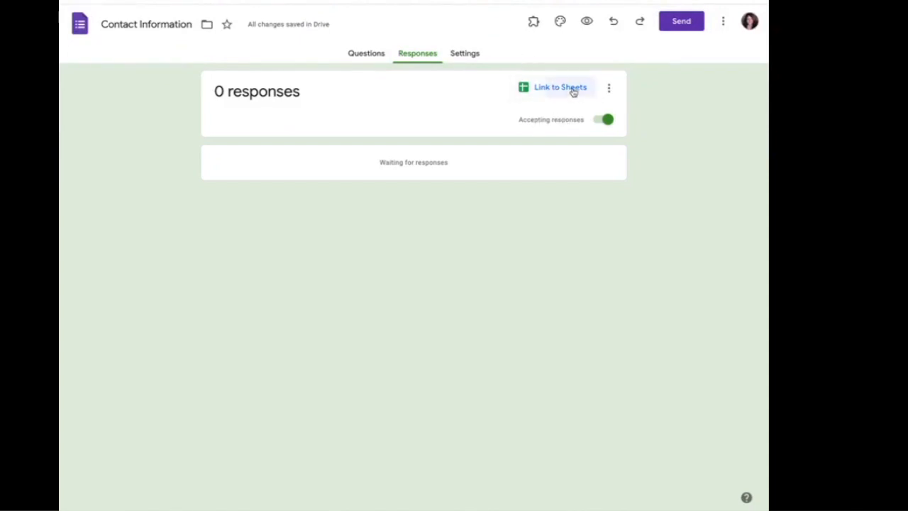
left_click(574, 93)
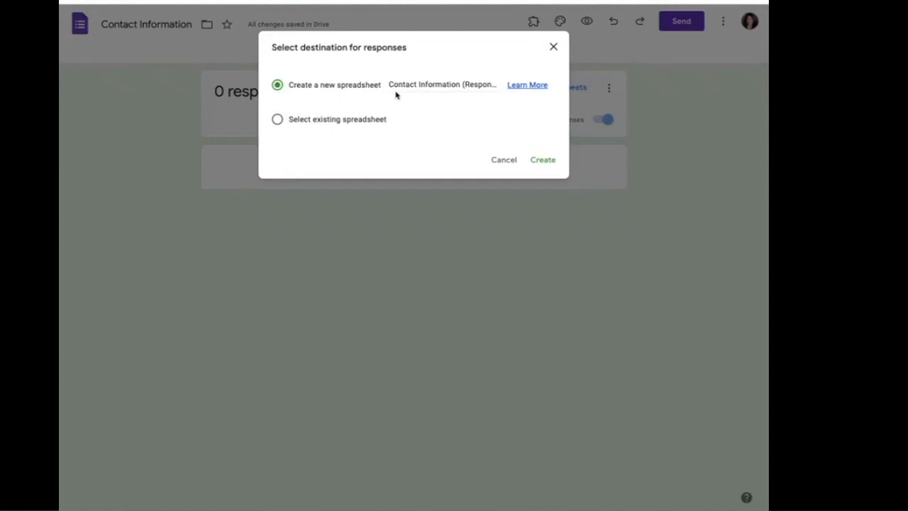
left_click(544, 161)
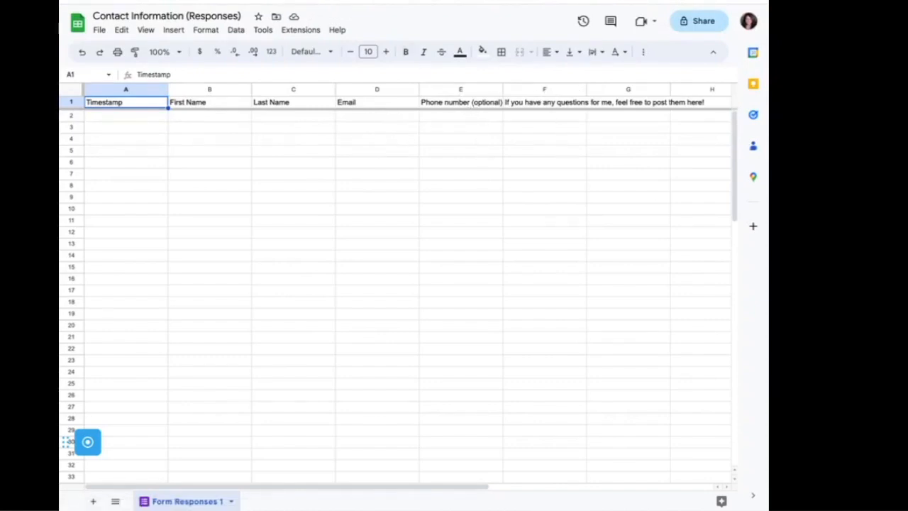
key("ctrl+shift+Tab")
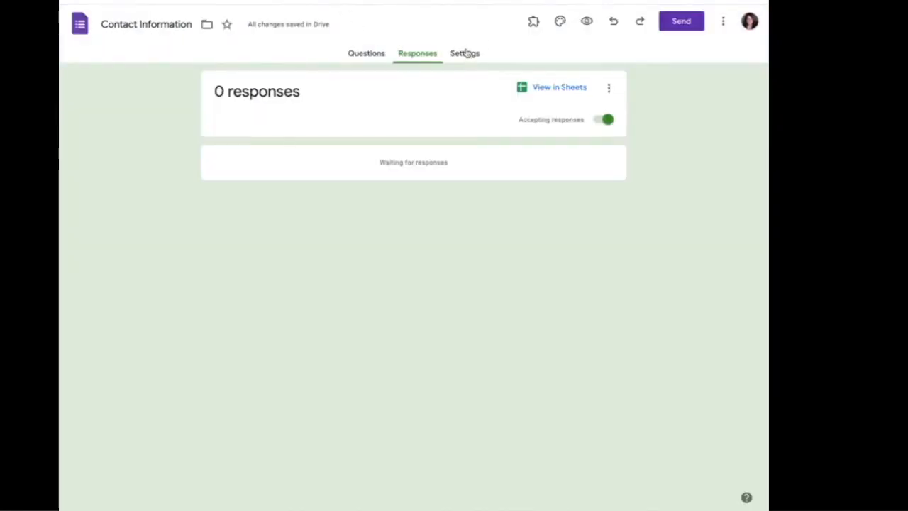
Move from the Questions and Responses tabs to the form's Settings tab.
left_click(361, 56)
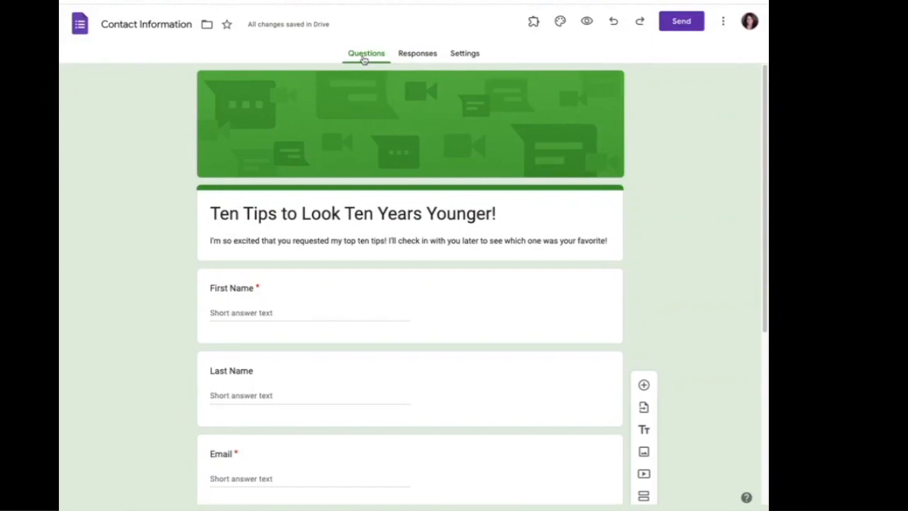
left_click(423, 57)
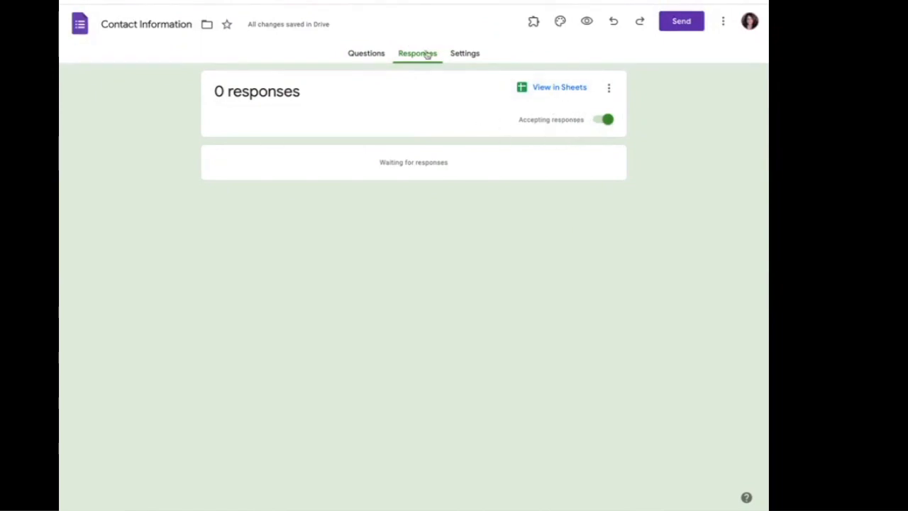
left_click(469, 54)
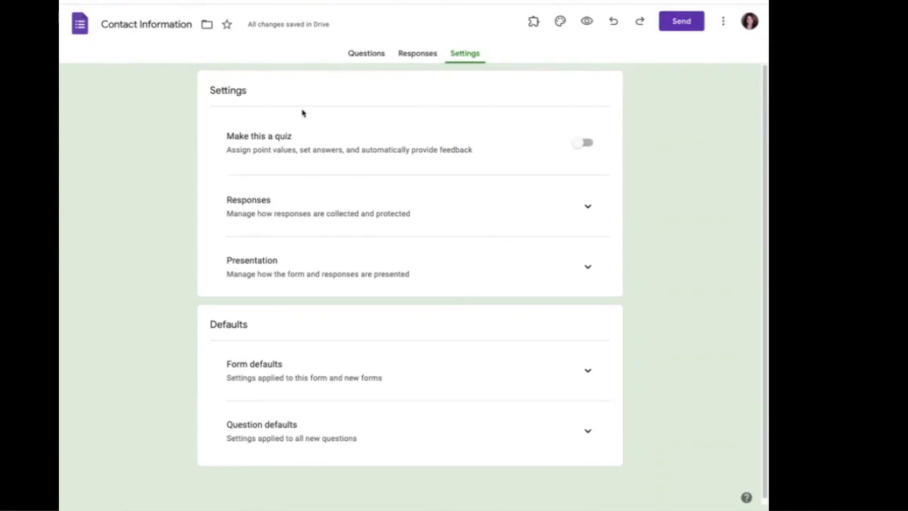
Expand the Responses settings to show email collection, response editing and the one-response limit.
left_click(587, 208)
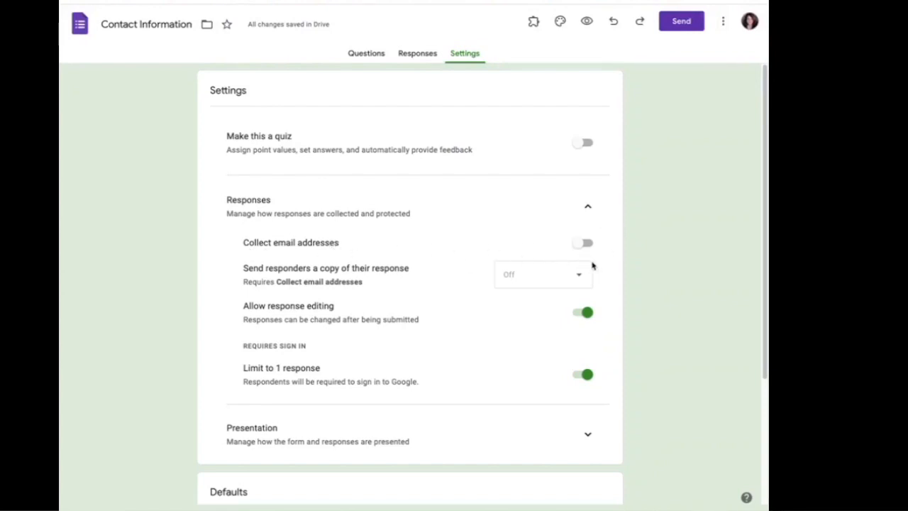
left_click(415, 54)
left_click(465, 56)
scroll(327, 419, "down", 2)
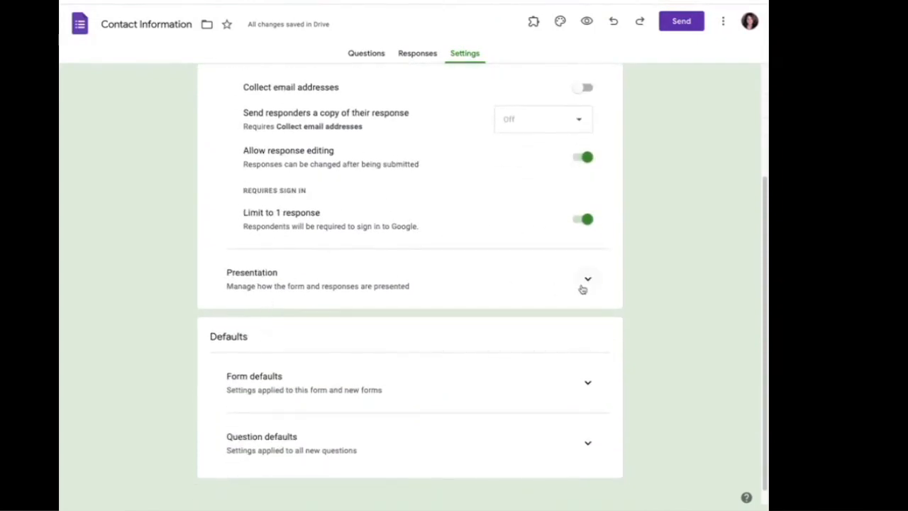
scroll(568, 292, "up", 2)
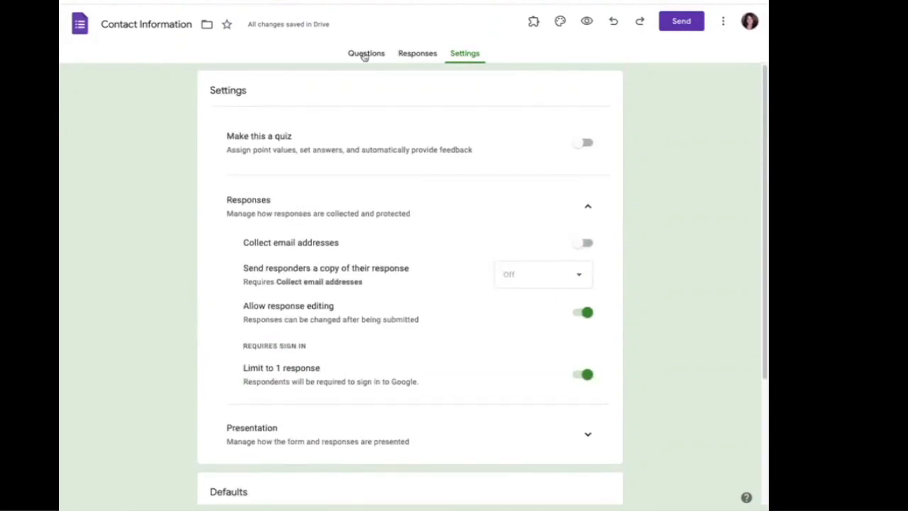
left_click(364, 54)
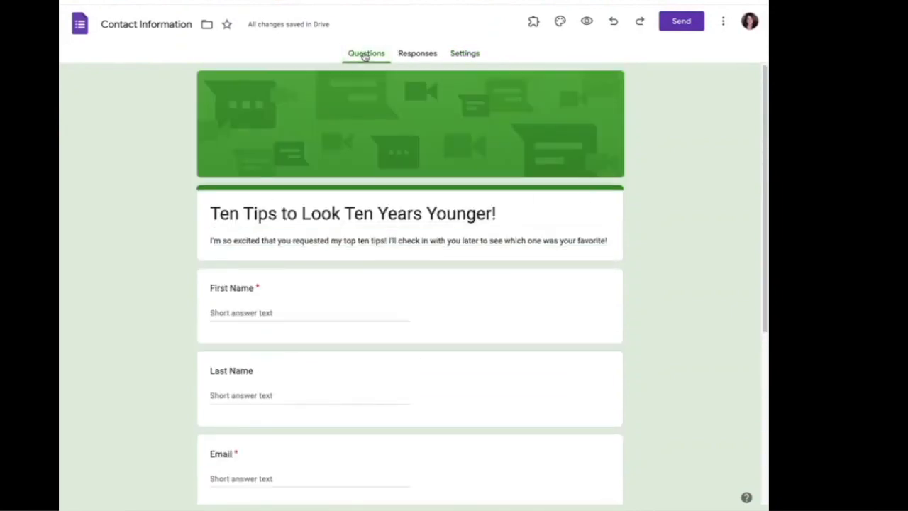
left_click(419, 55)
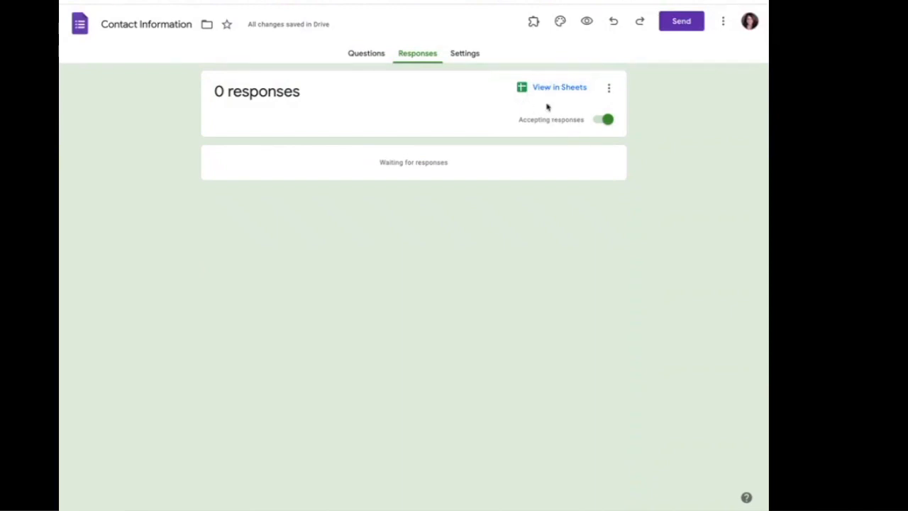
left_click(464, 55)
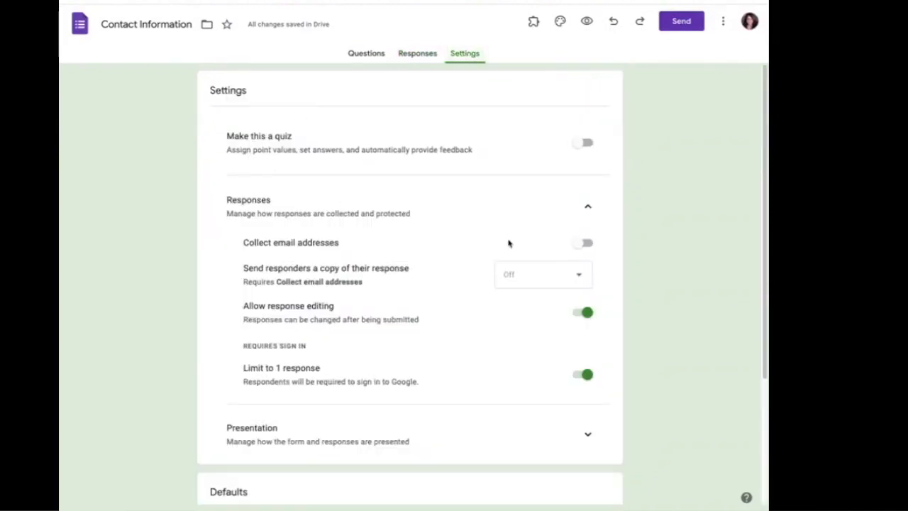
scroll(483, 226, "down", 3)
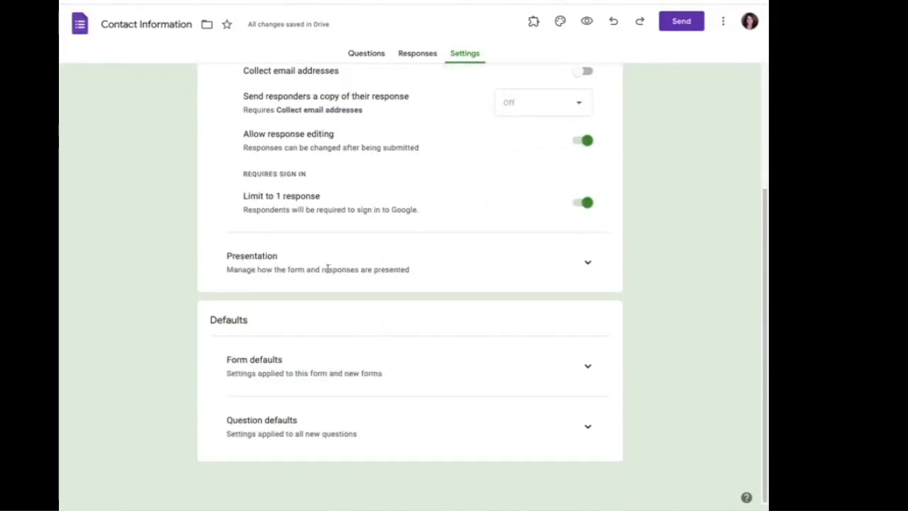
In Presentation settings, rewrite the confirmation message as 'Thank you so much for requesting my freebie! Like I promised, here's your download.'.
left_click(588, 264)
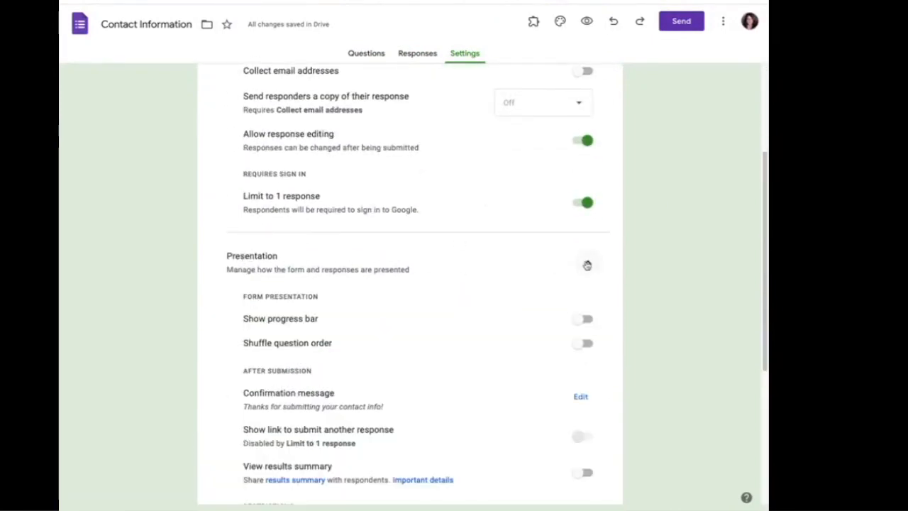
scroll(378, 318, "down", 1)
scroll(378, 317, "down", 2)
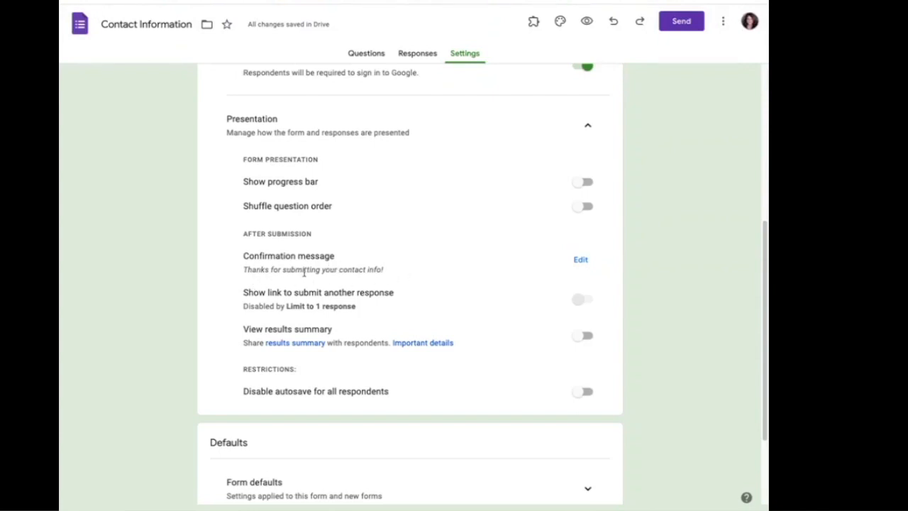
left_click(580, 261)
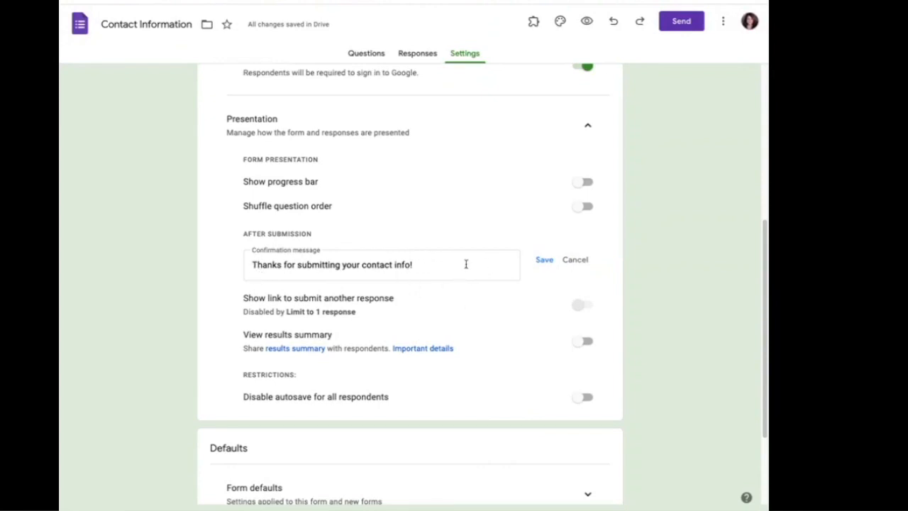
left_click_drag(434, 262, 205, 263)
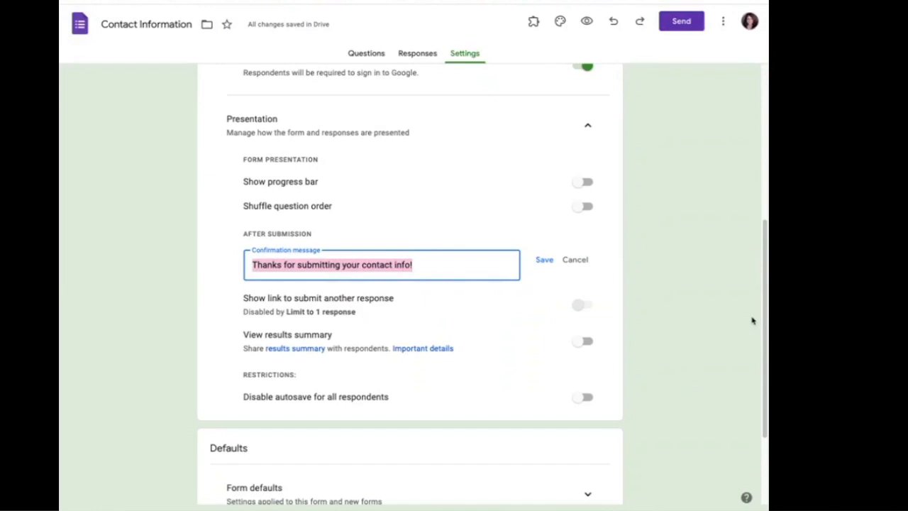
type("Thank you s")
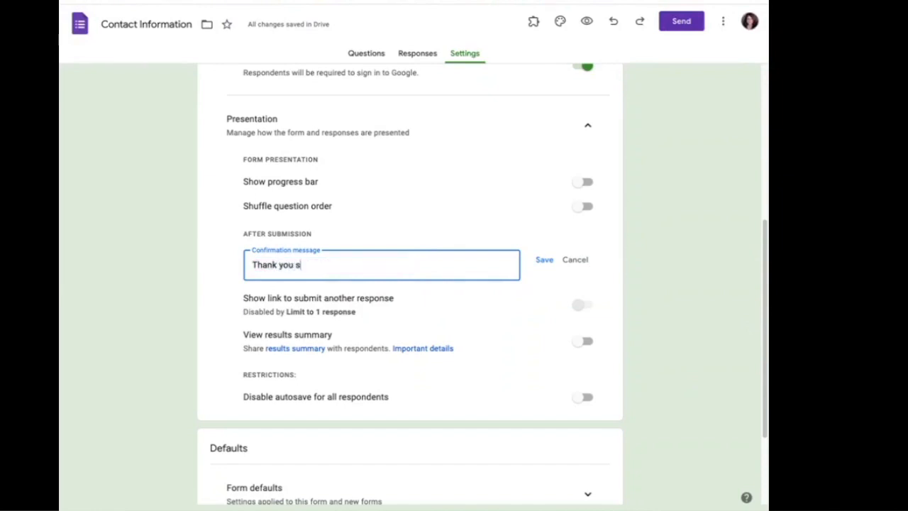
type("o much for requesting my fee")
key("BackSpace")
key("BackSpace")
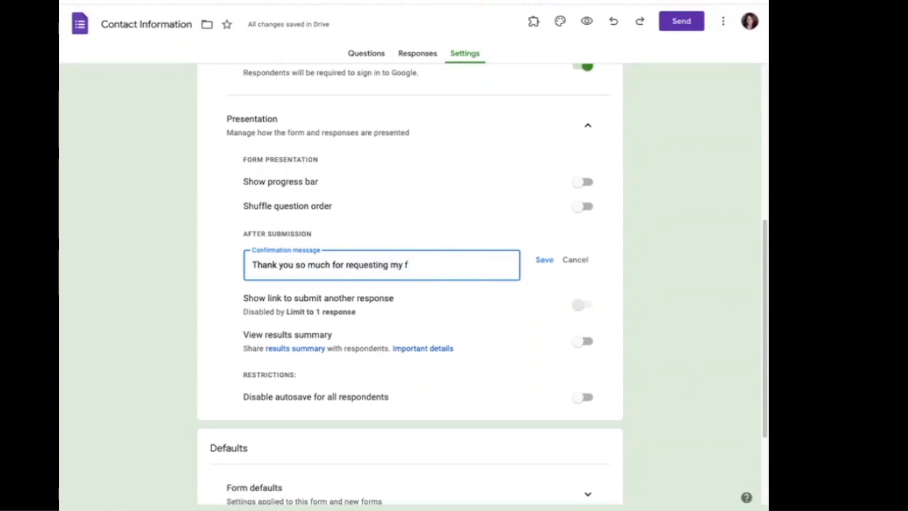
type("freebie!")
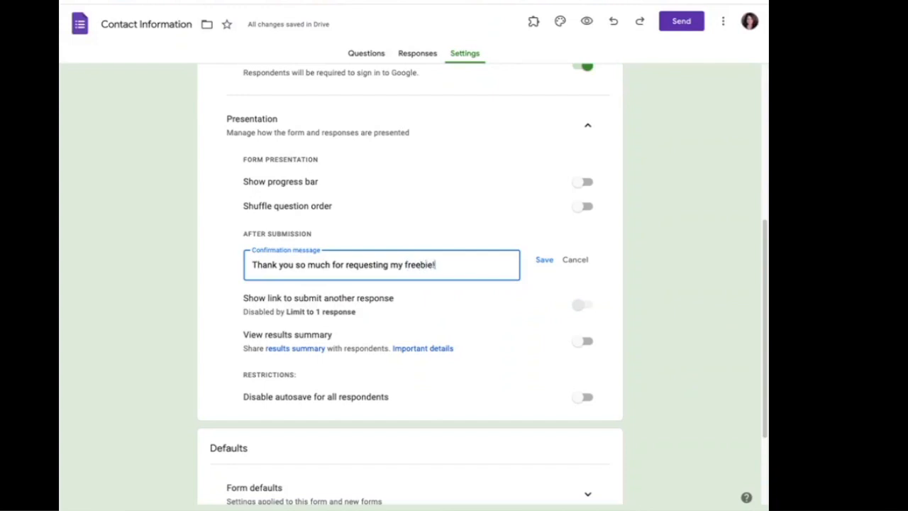
type(" Like I promised, her")
type("e's")
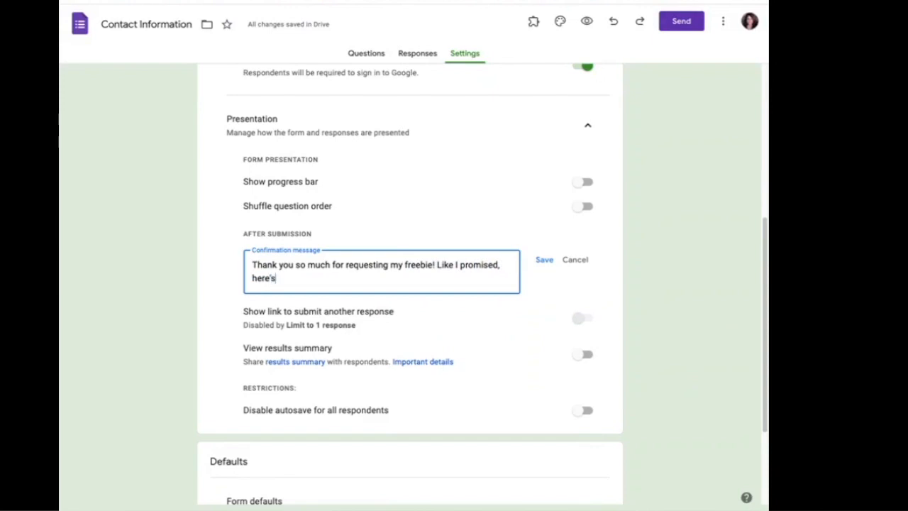
type(" your download")
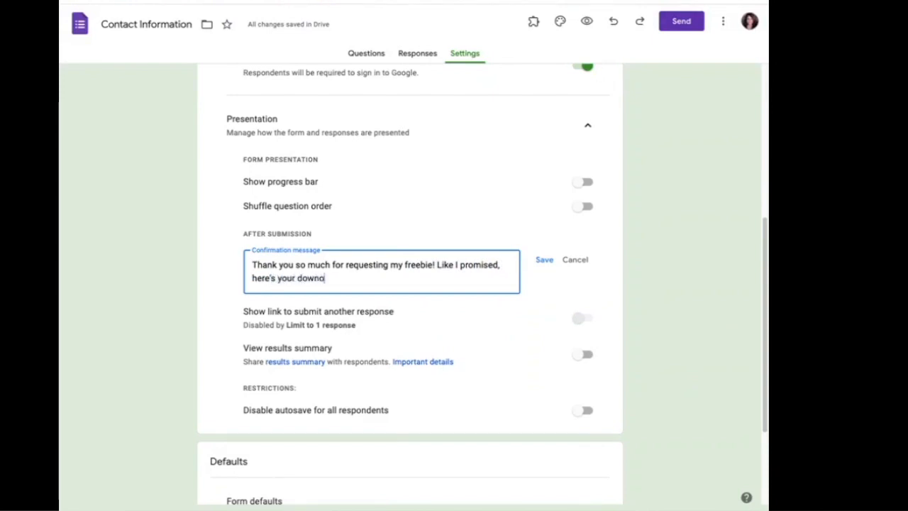
type(".")
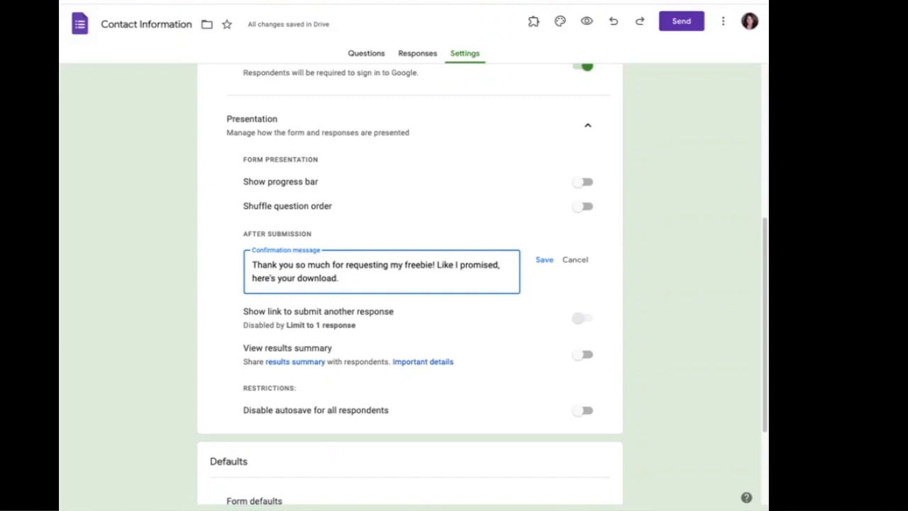
mouse_move(142, 490)
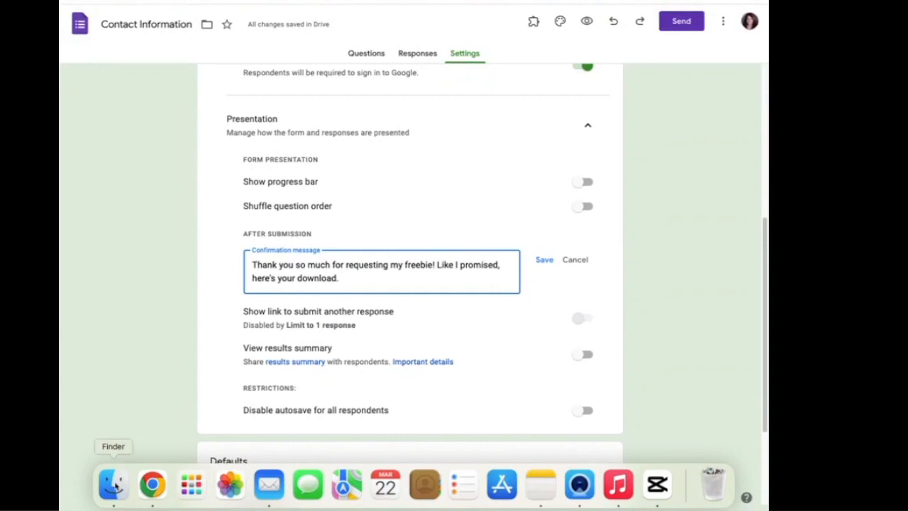
left_click(116, 486)
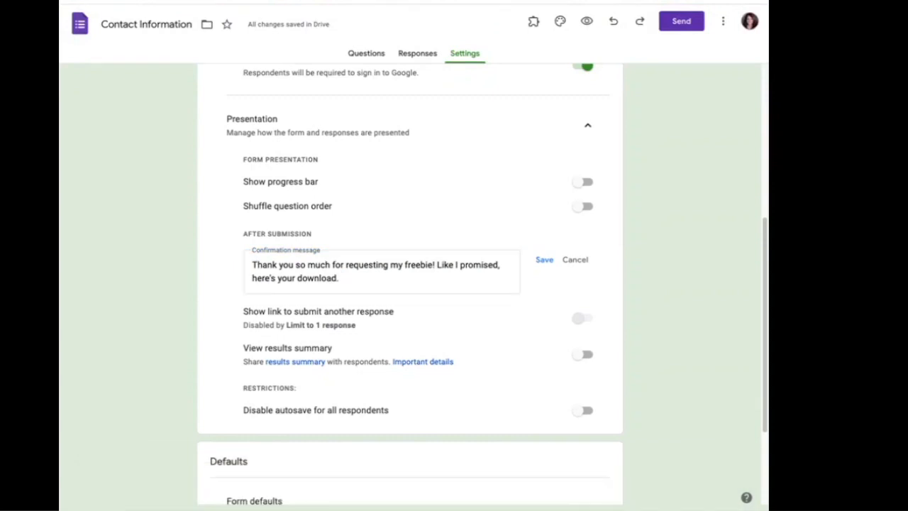
left_click(100, 320)
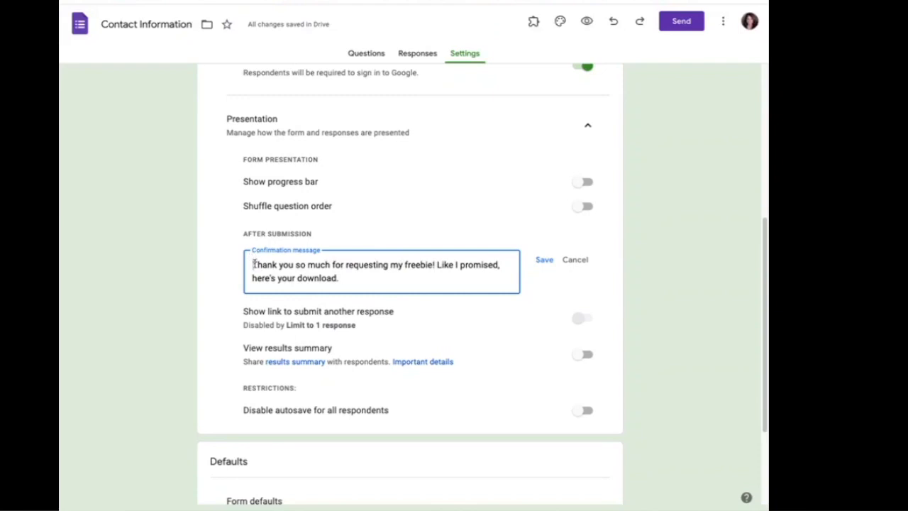
Overwrite the confirmation message with 'Thanks again! Check your email for the download.' and save.
key("ctrl+a")
type("thanks aga")
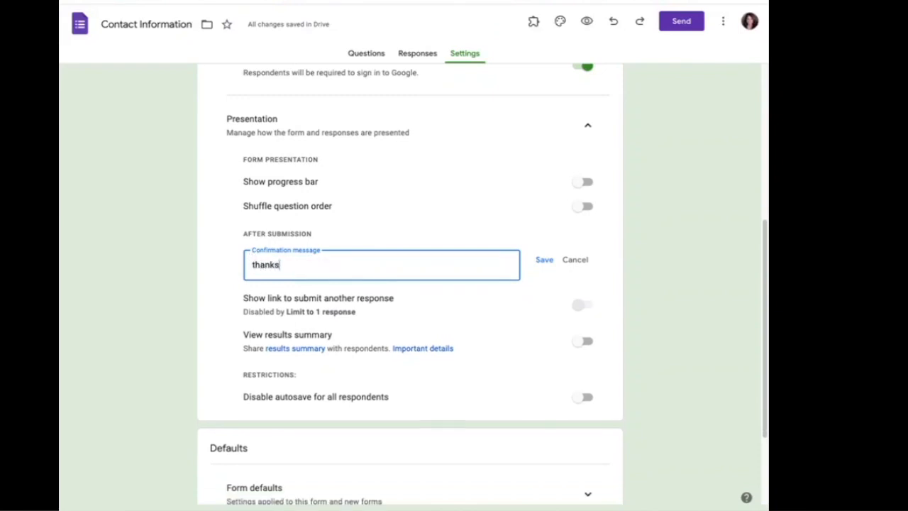
key("BackSpace")
key("BackSpace")
key("BackSpace")
key("BackSpace")
key("BackSpace")
key("BackSpace")
key("BackSpace")
key("BackSpace")
key("BackSpace")
key("BackSpace")
type("Thanks again! Check")
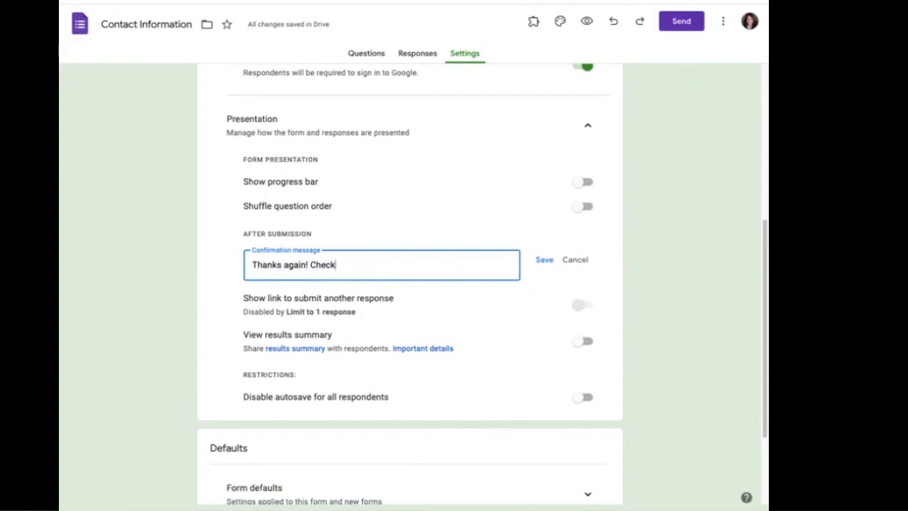
type(" your email for the download")
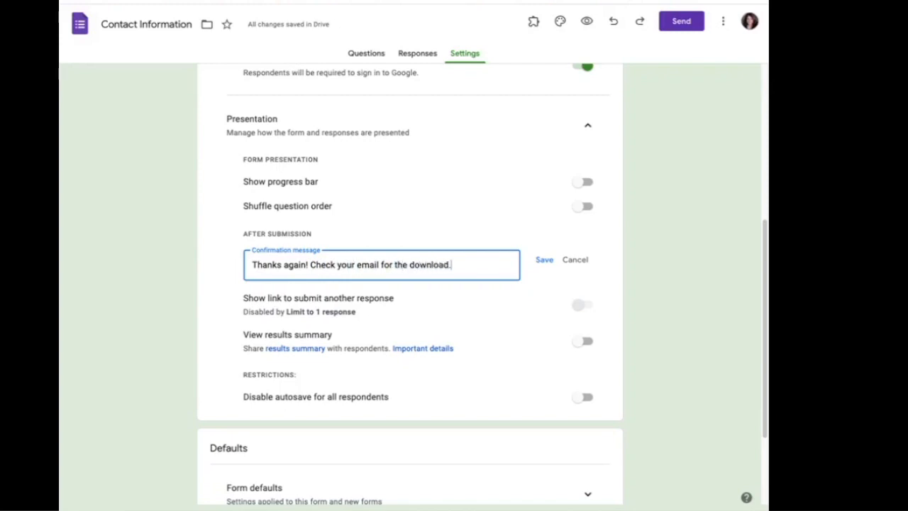
type(".")
left_click(544, 261)
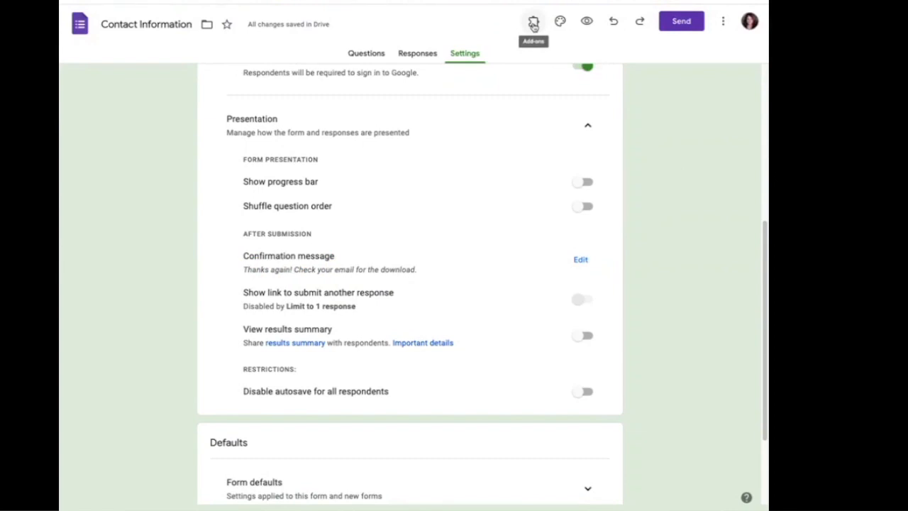
Launch the Form Notifications add-on from the Add-ons menu to configure notifications.
left_click(534, 23)
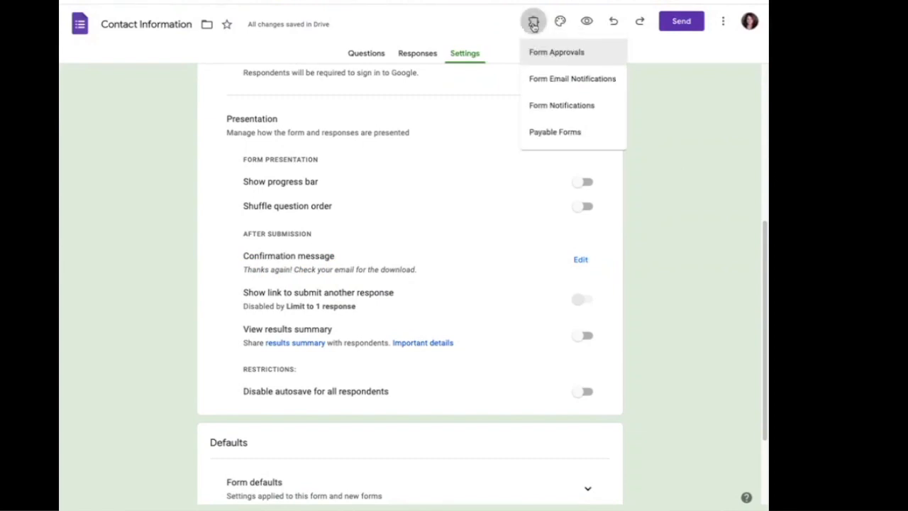
left_click(567, 105)
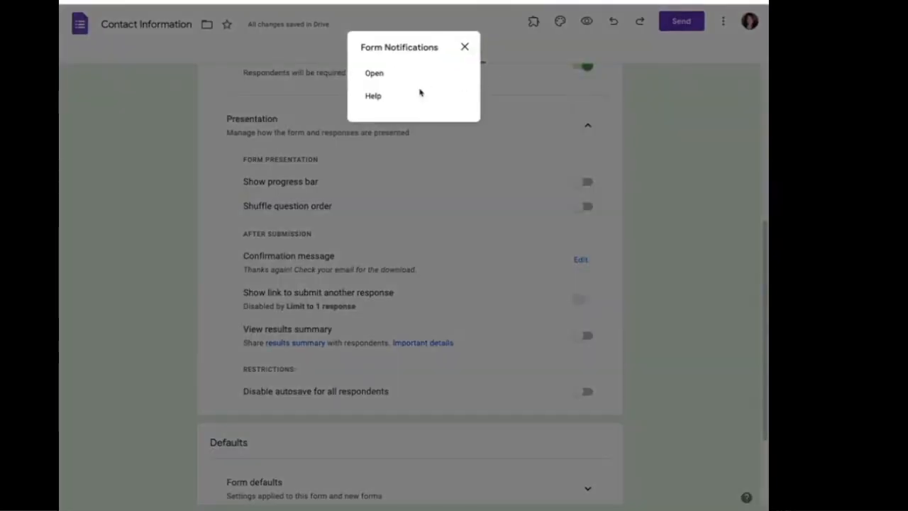
left_click(375, 73)
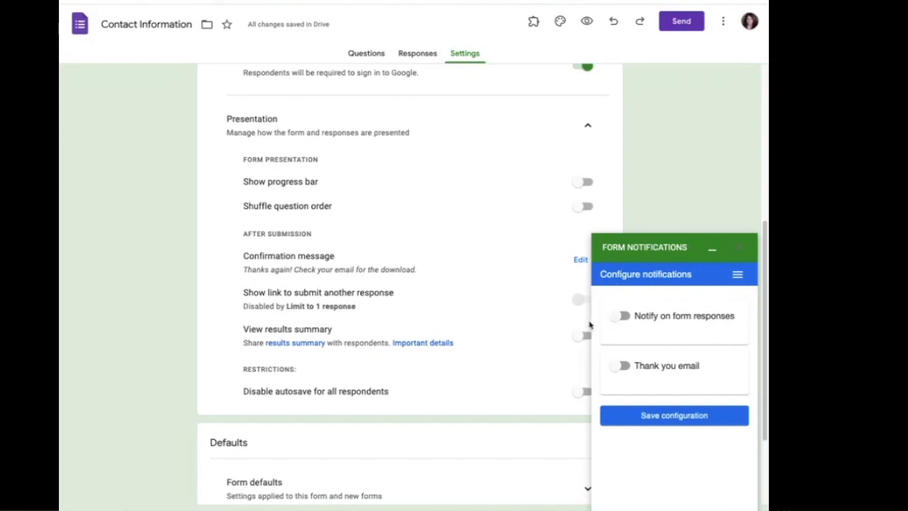
Turn on response notifications after every 1 response and enable the thank-you email to respondents.
left_click(617, 315)
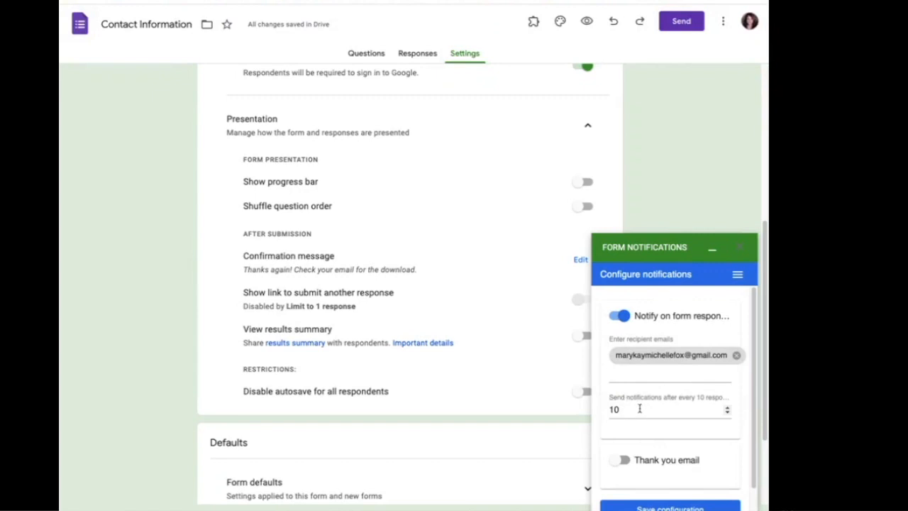
left_click(616, 410)
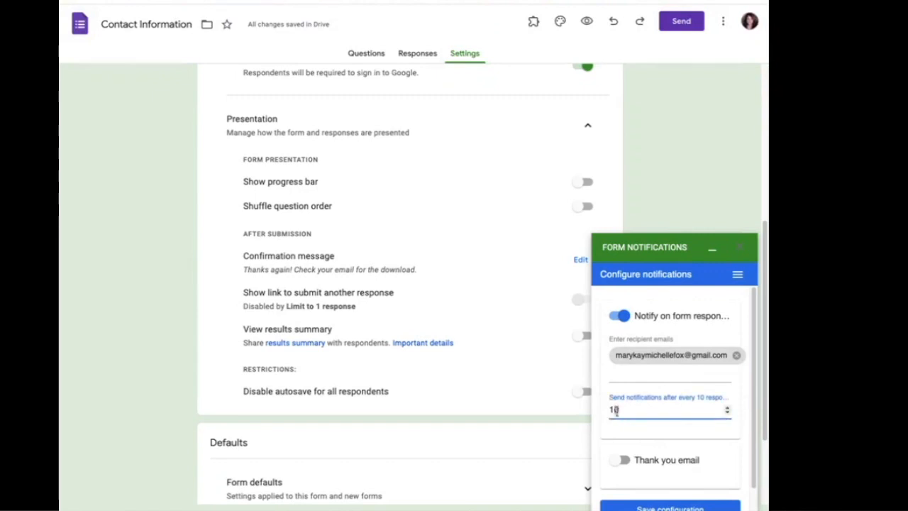
key("BackSpace")
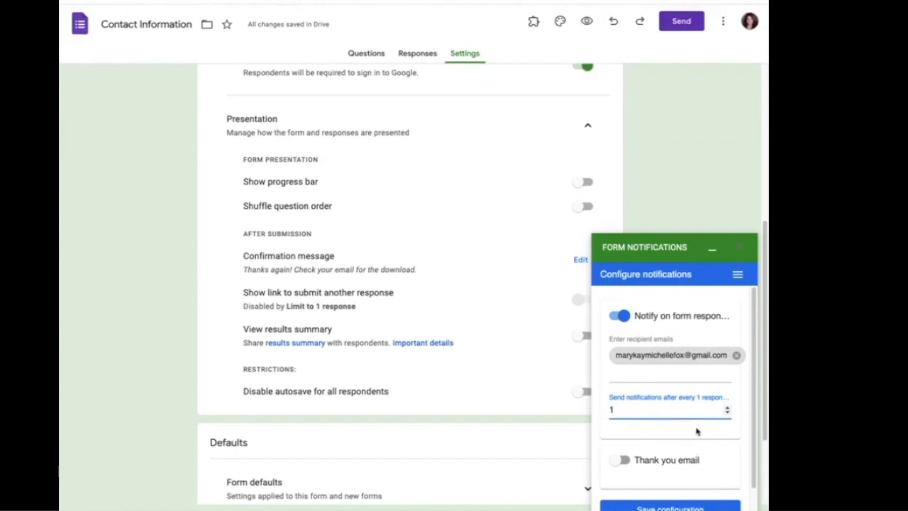
scroll(693, 471, "down", 1)
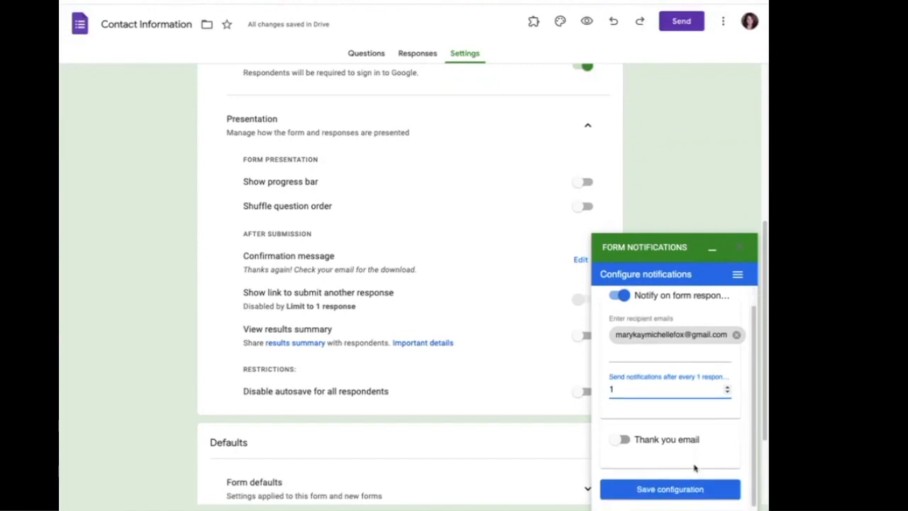
left_click(620, 438)
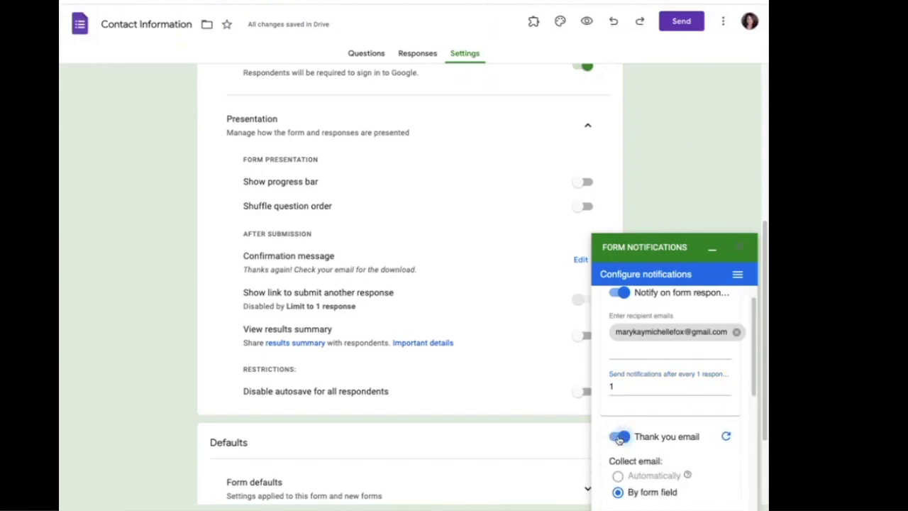
scroll(699, 462, "down", 1)
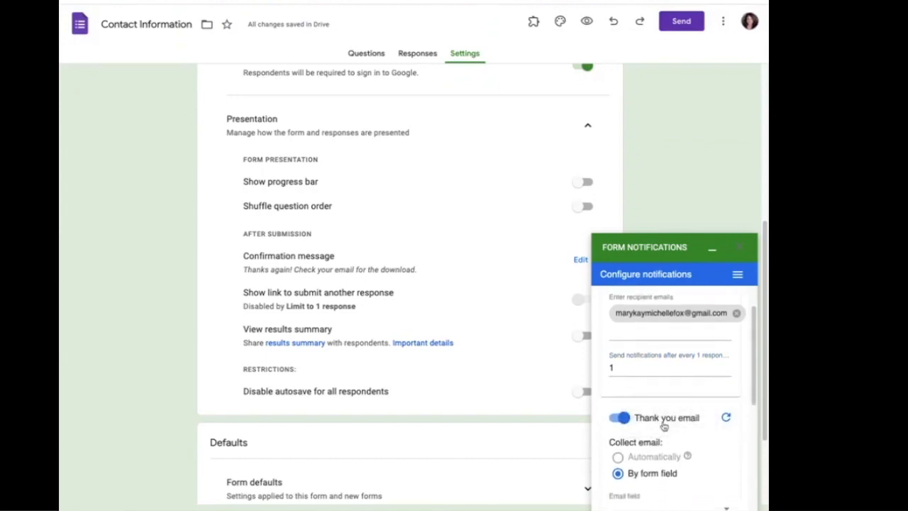
scroll(671, 423, "down", 1)
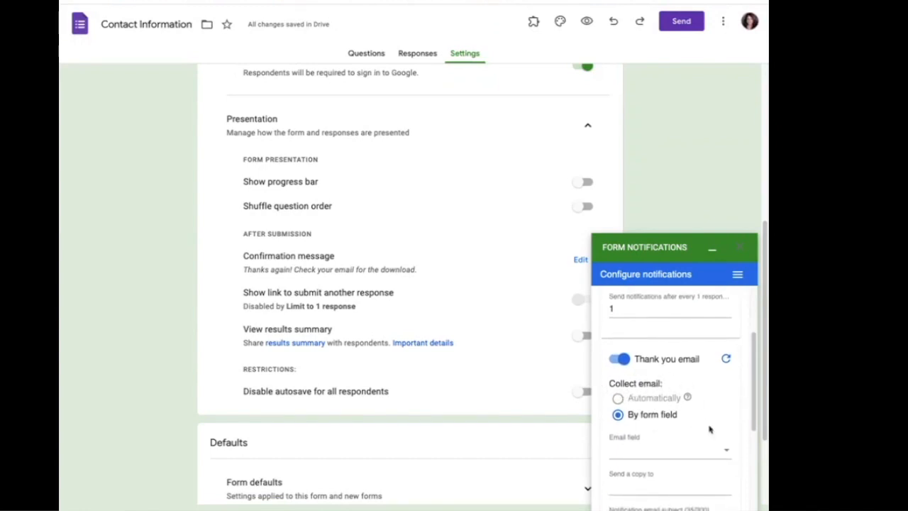
scroll(710, 429, "down", 1)
Use the Email question as the recipient and enter your own address under Send a copy to.
left_click(731, 386)
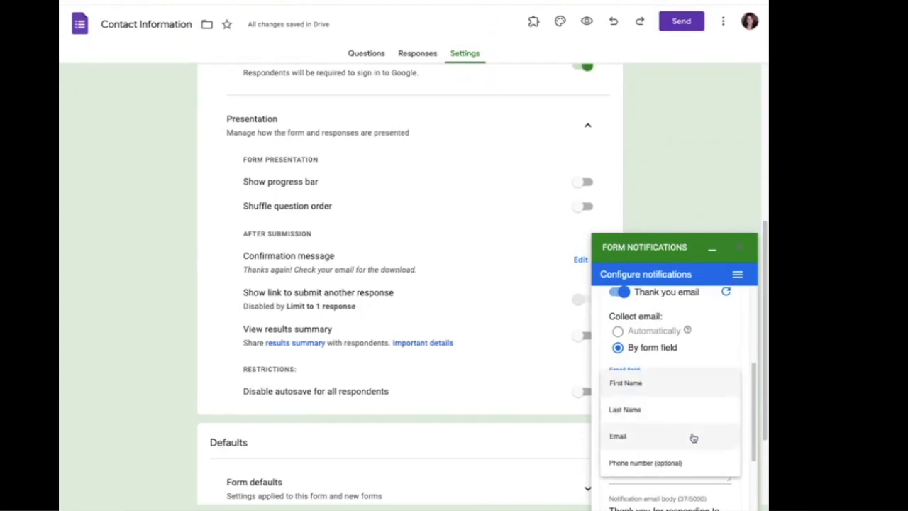
left_click(694, 437)
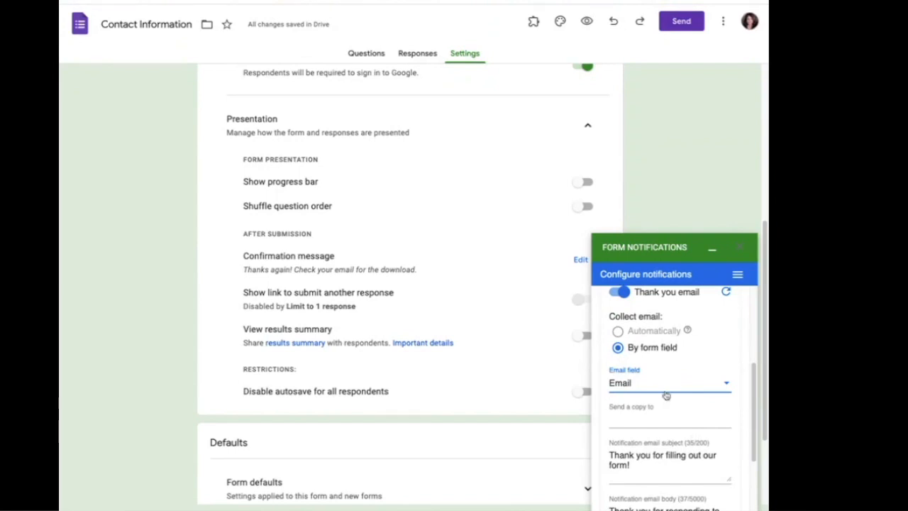
left_click(667, 418)
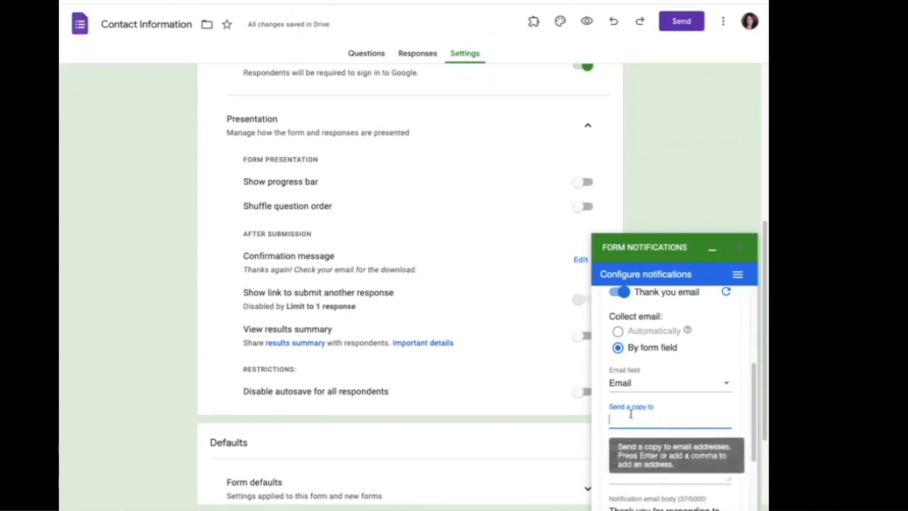
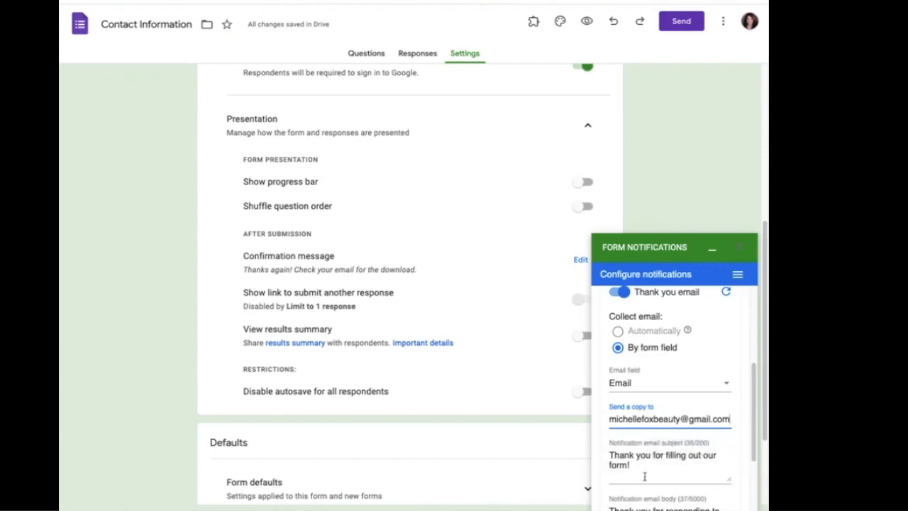
scroll(644, 476, "down", 2)
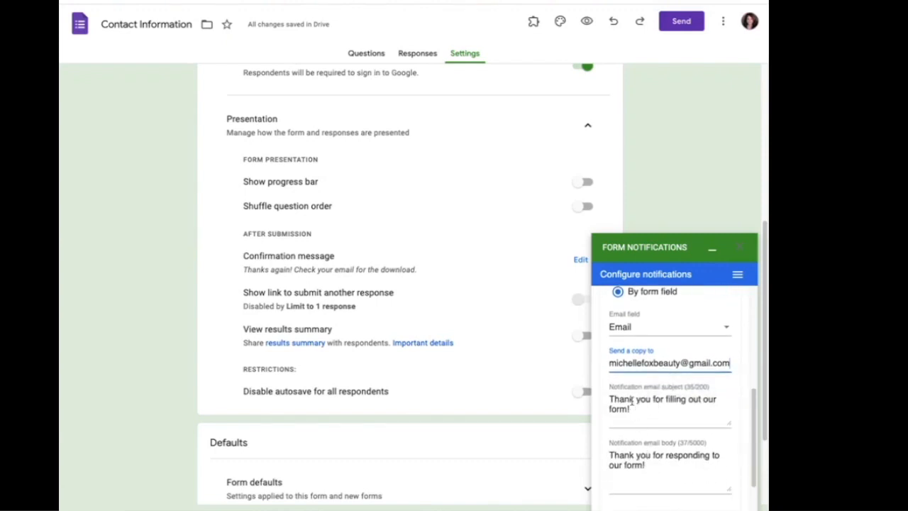
Replace the thank-you email subject with 'Here are your TEN TIPS!!!'.
left_click(625, 405)
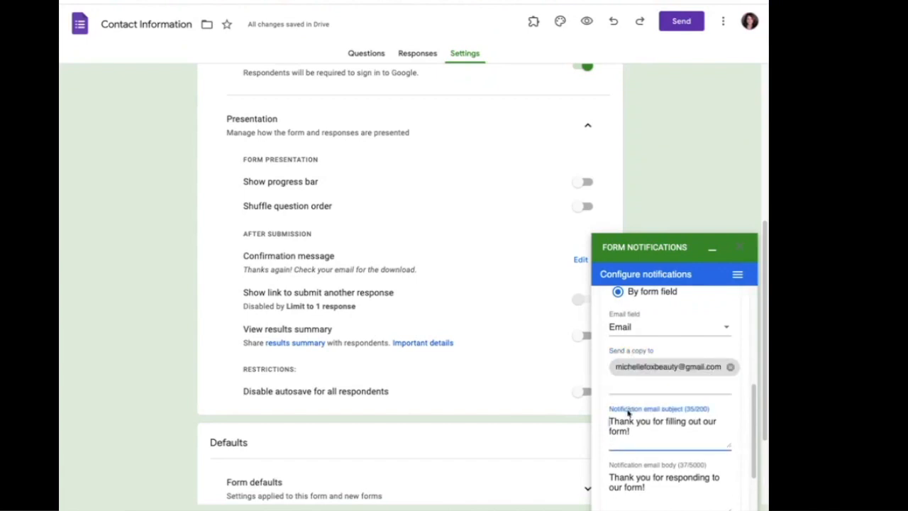
left_click_drag(634, 429, 600, 420)
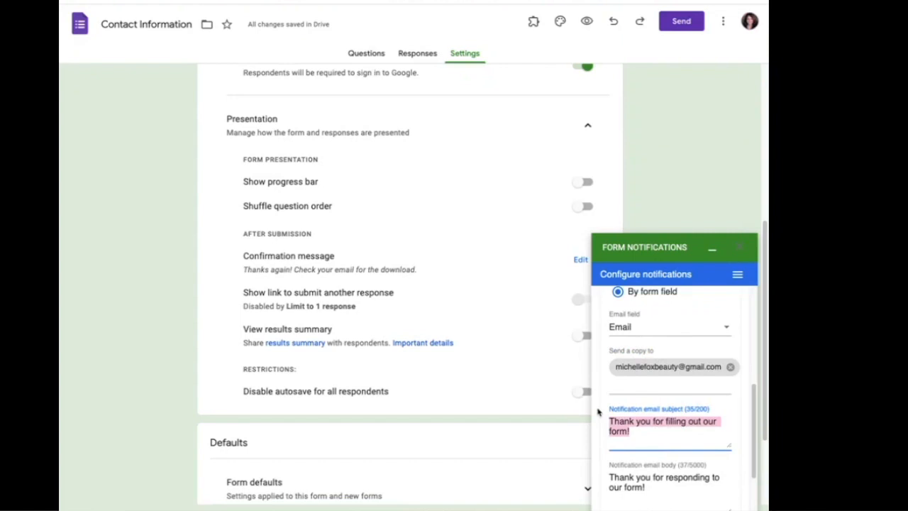
type("Her's")
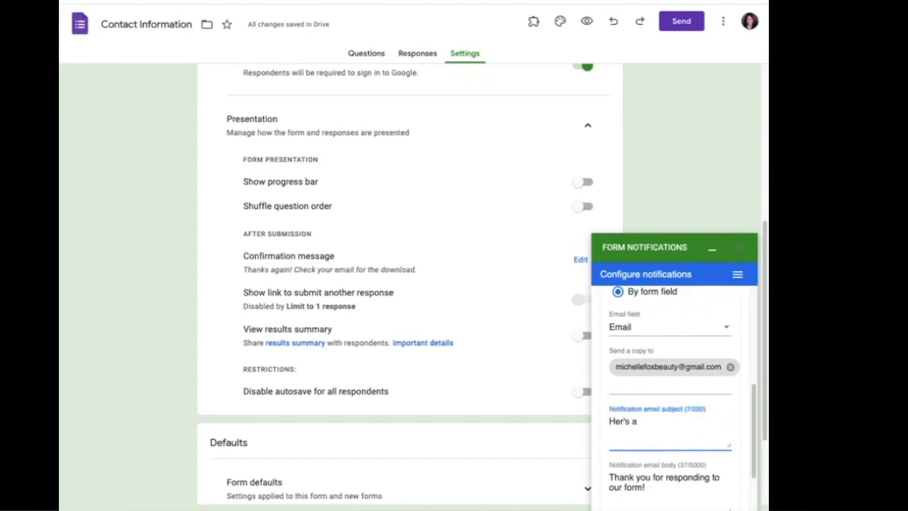
type("are your TEN TeIPS!!!")
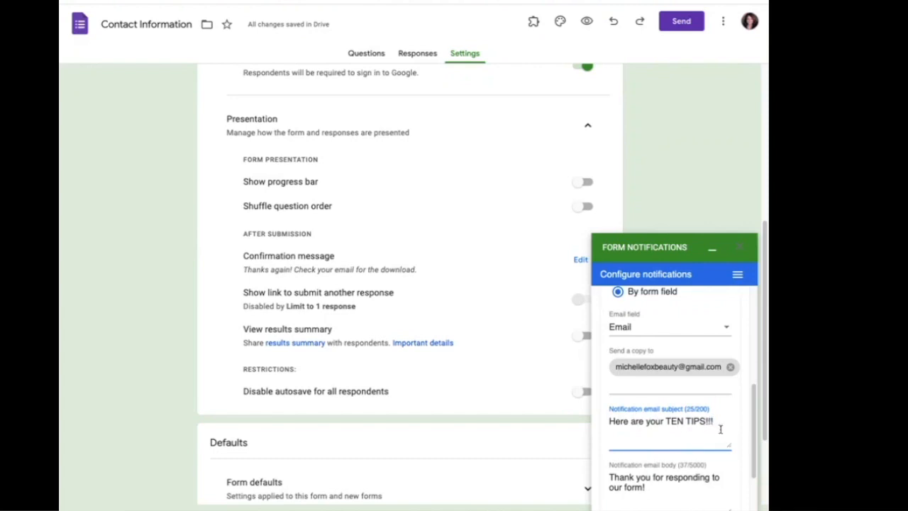
scroll(652, 464, "down", 1)
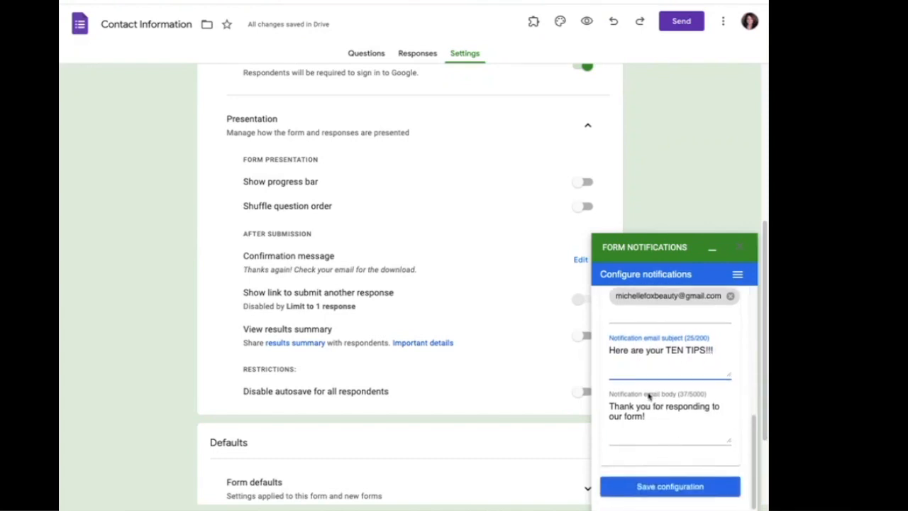
left_click_drag(652, 417, 601, 408)
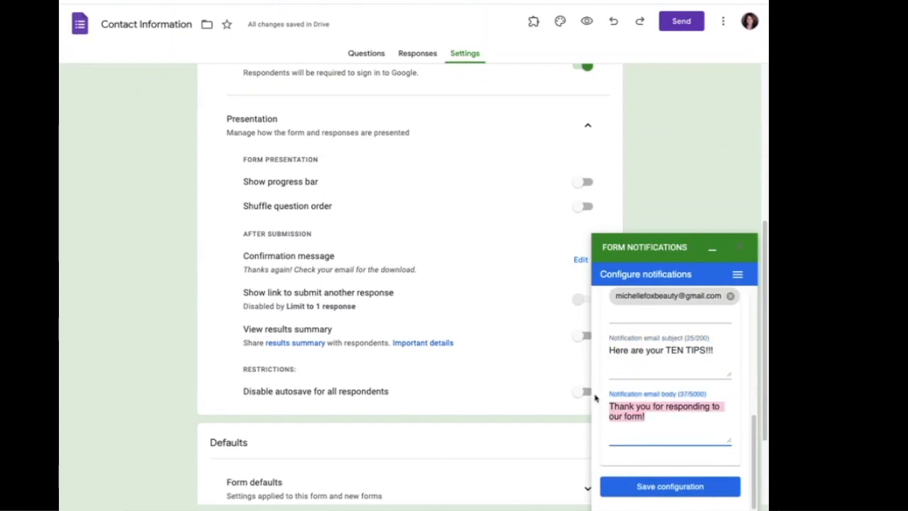
Write a body thanking them for requesting the Top 10 Tips freebie, introducing the download.
type("Thanks again for q")
type("ue")
key("BackSpace")
key("BackSpace")
type("equestingm")
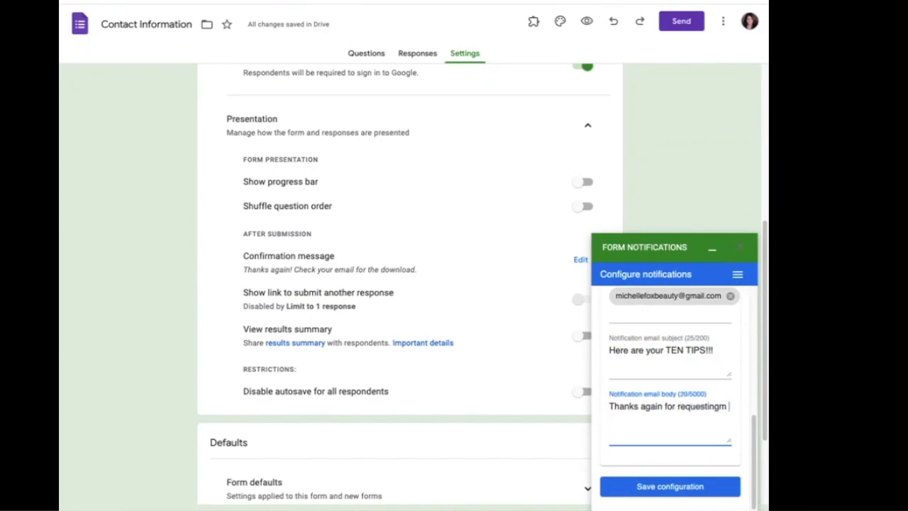
type("y freebi")
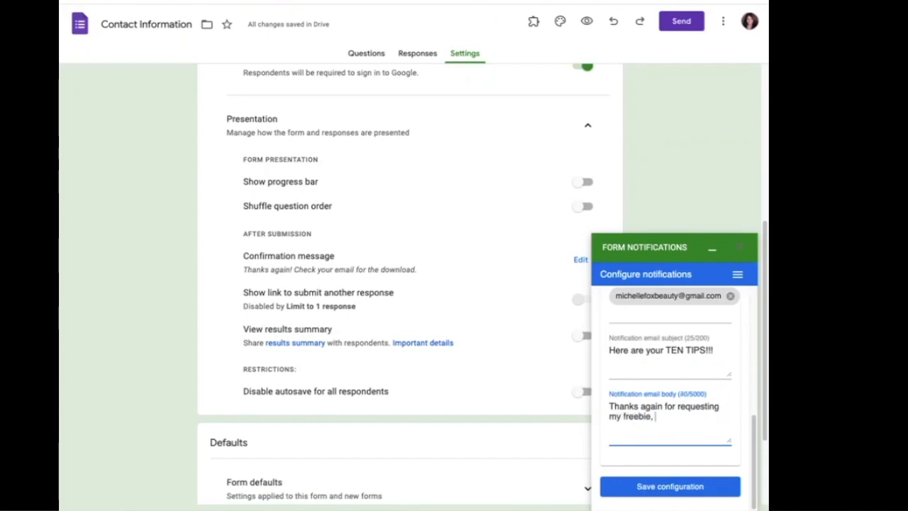
type("e, Top 10 Tips of")
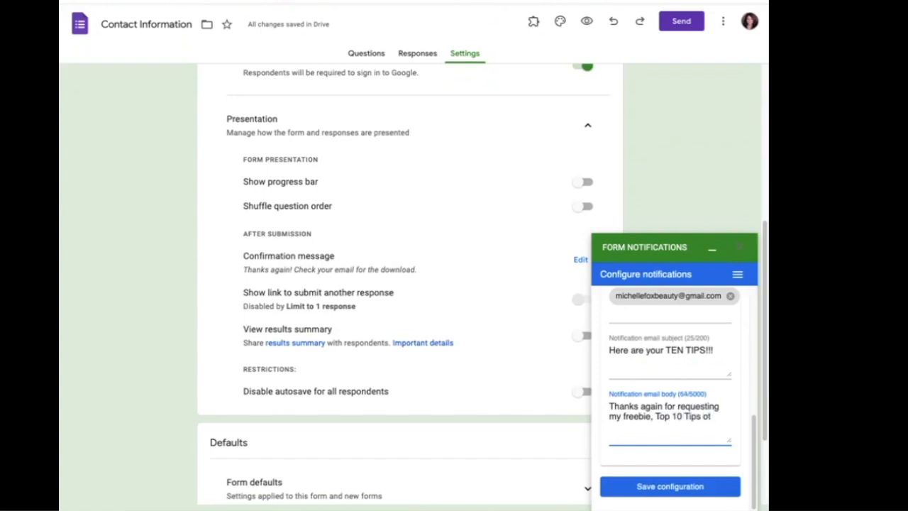
type("o Lok ")
type("10 Years ")
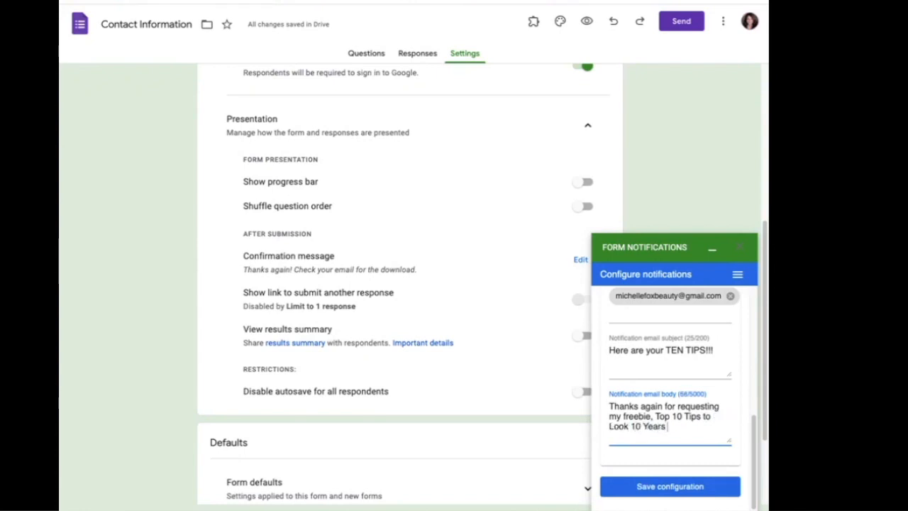
type("younger. Here is y")
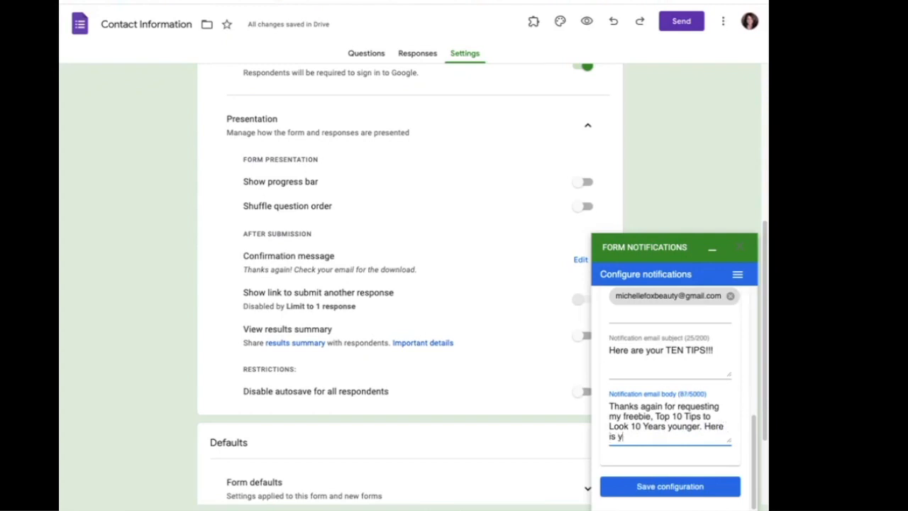
type("our download:")
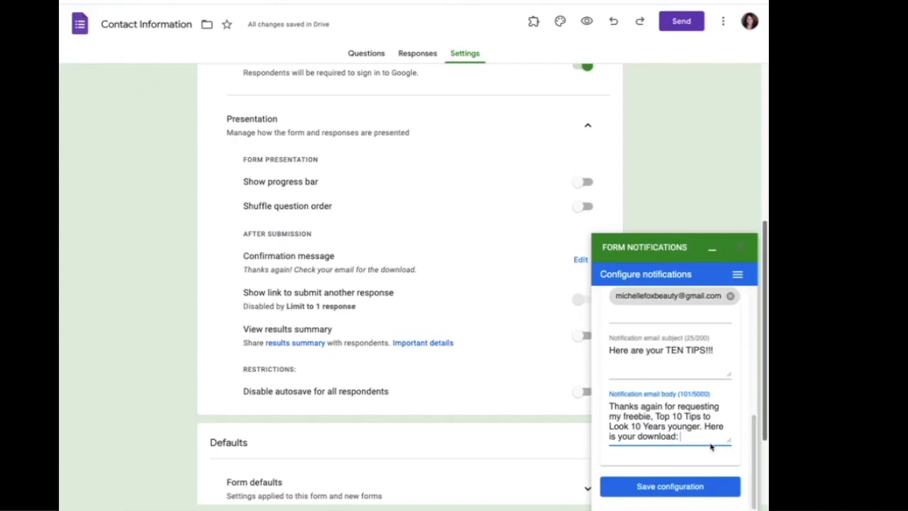
key("Return")
key("Return")
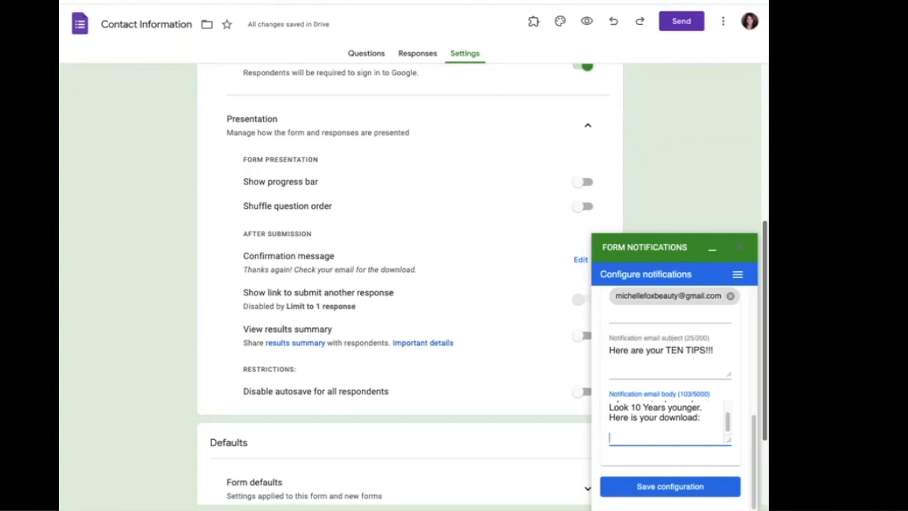
Add a closing line about finding their favorite tip, then sign with your name and website.
type("n't wait to find out which ")
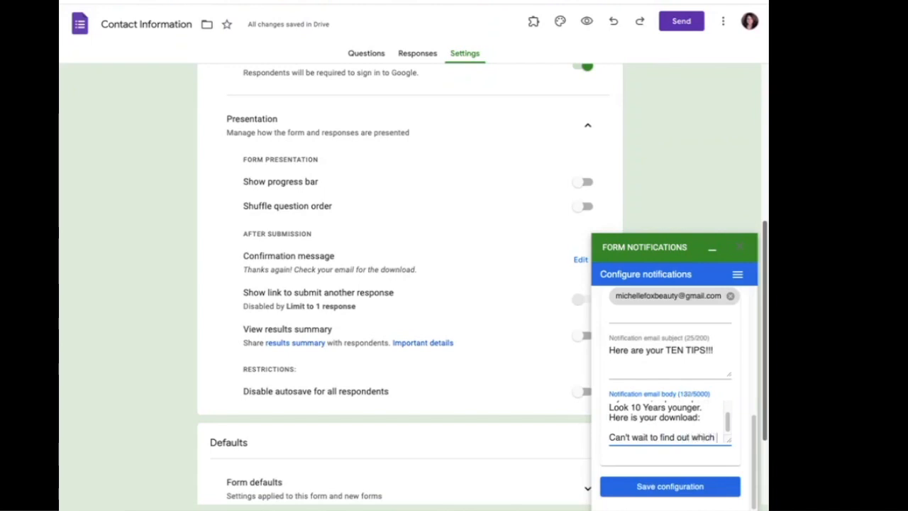
type("one is your fabo")
key("BackSpace")
key("BackSpace")
type("vorite!")
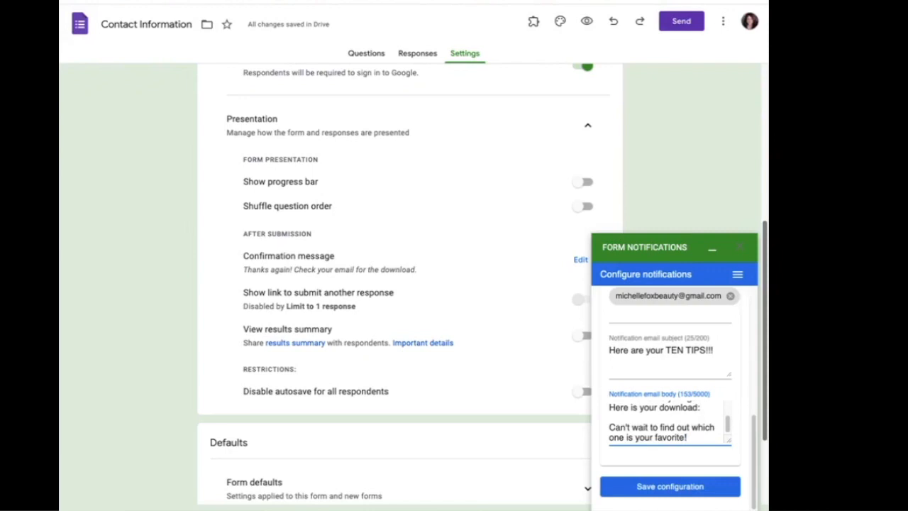
key("Return")
key("Return")
type("Michelle")
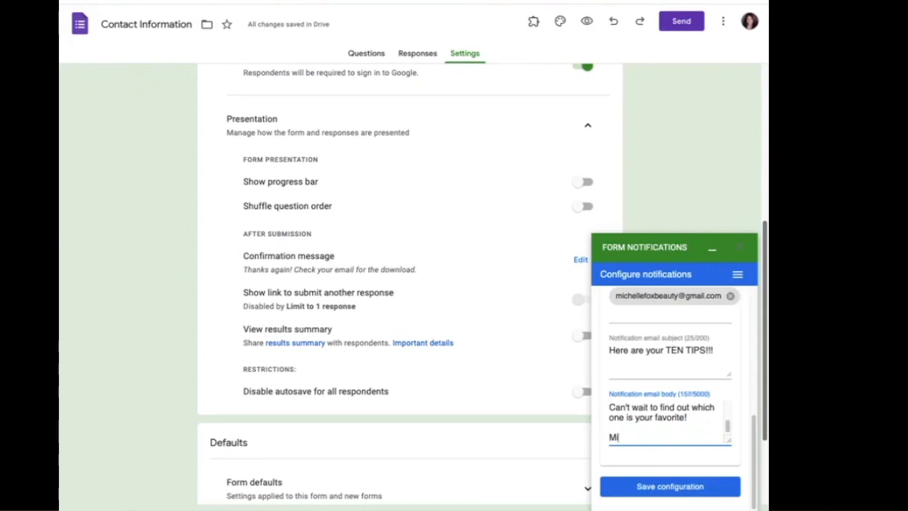
key("Return")
type("www.michellefoxonline.com")
key("Return")
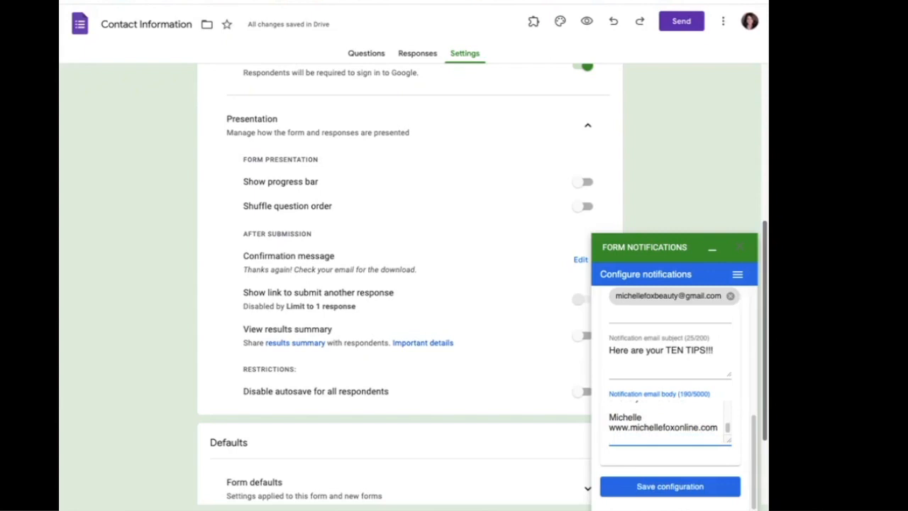
Save the notification configuration, close the panel, and look over the Questions and Responses views.
left_click(669, 488)
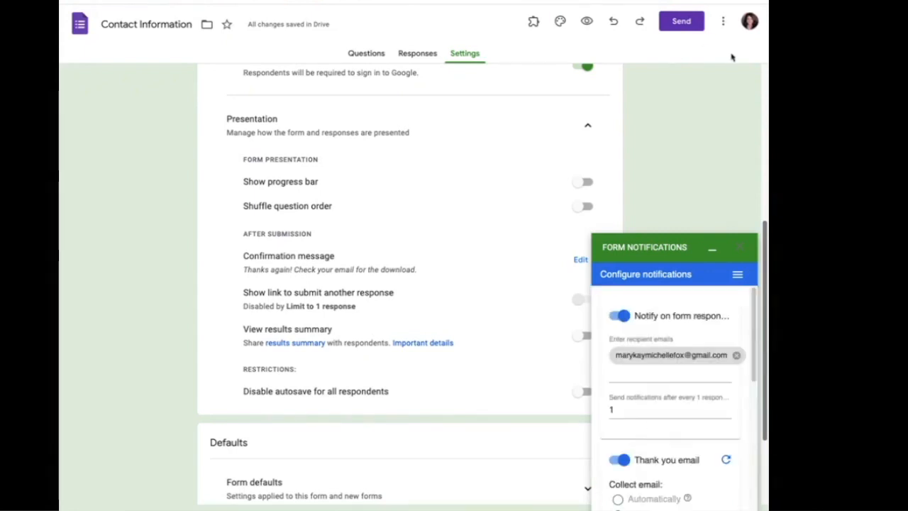
left_click(746, 246)
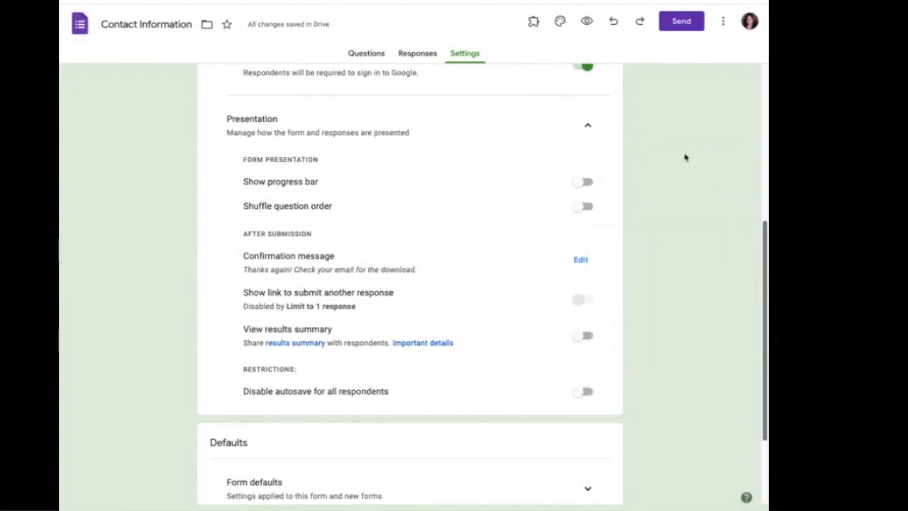
scroll(670, 216, "down", 6)
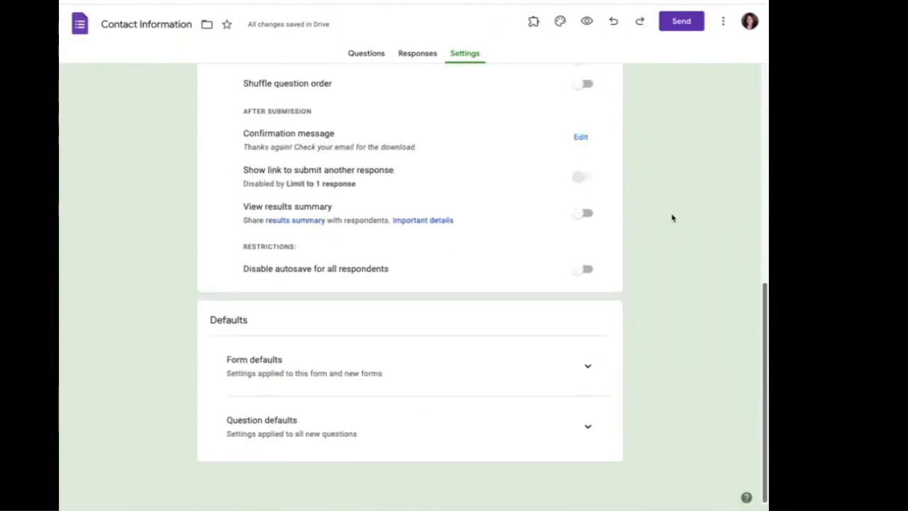
scroll(674, 220, "up", 8)
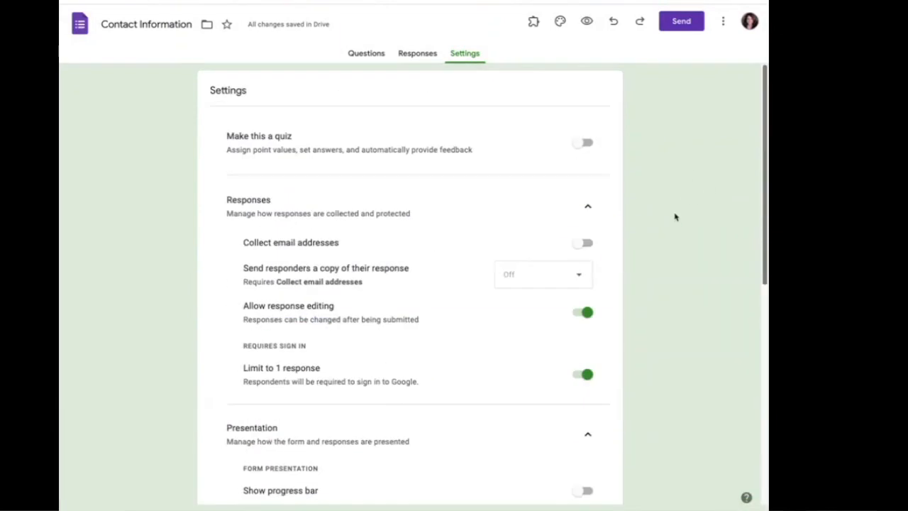
left_click(362, 56)
left_click(416, 54)
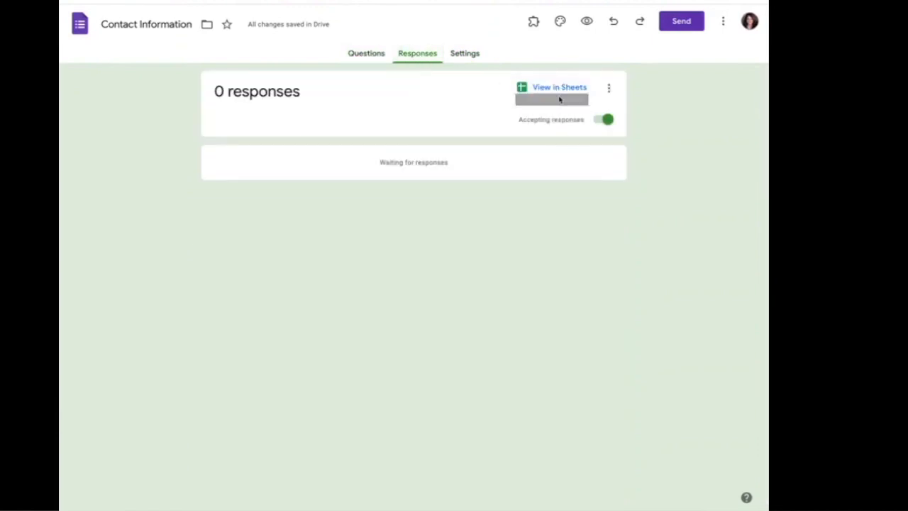
left_click(475, 59)
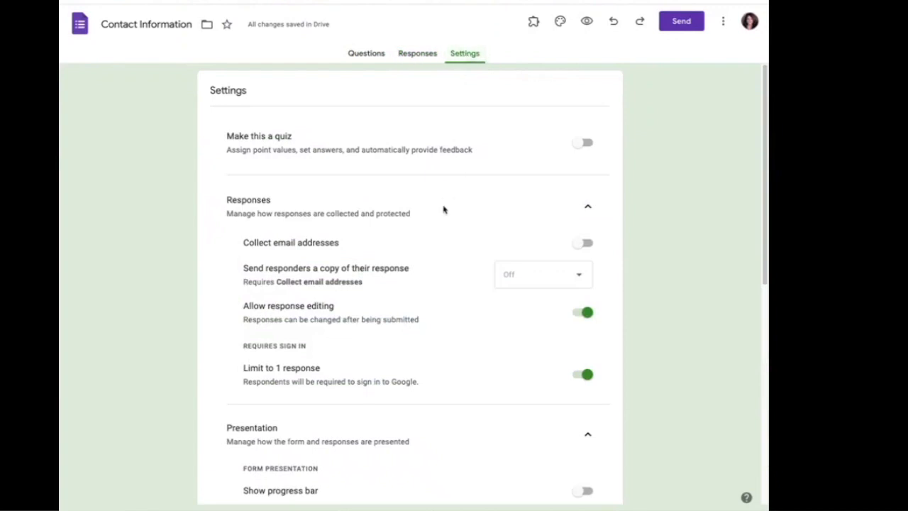
scroll(448, 193, "down", 2)
scroll(416, 284, "up", 1)
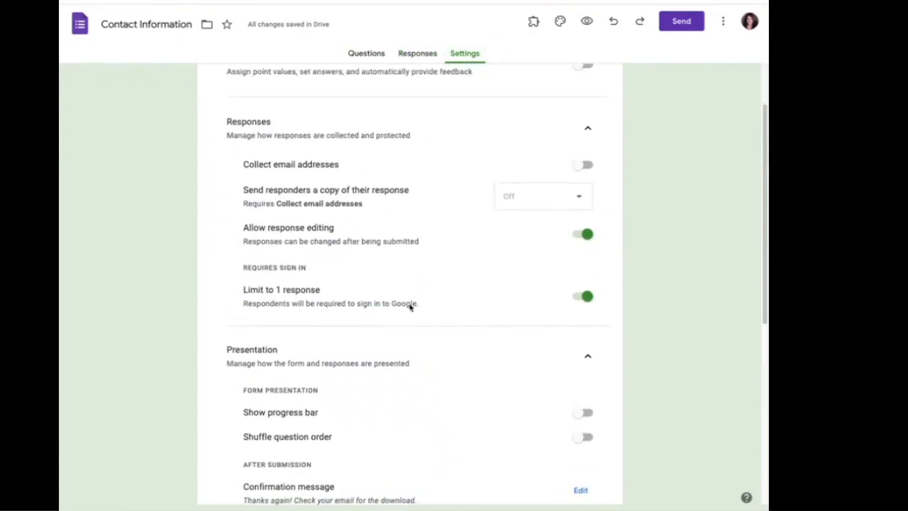
scroll(381, 266, "down", 5)
scroll(352, 284, "up", 4)
scroll(351, 366, "down", 1)
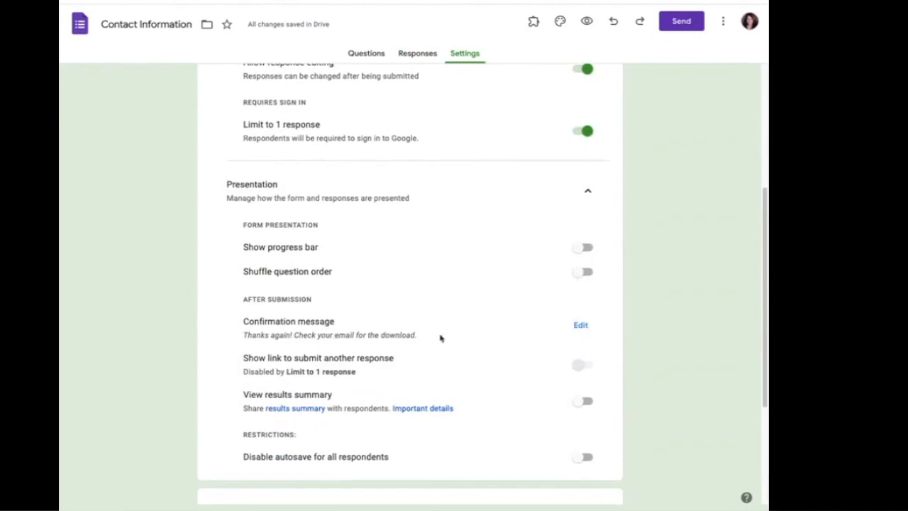
Reopen the Form Notifications configuration to review the copy address, subject and body.
left_click(533, 21)
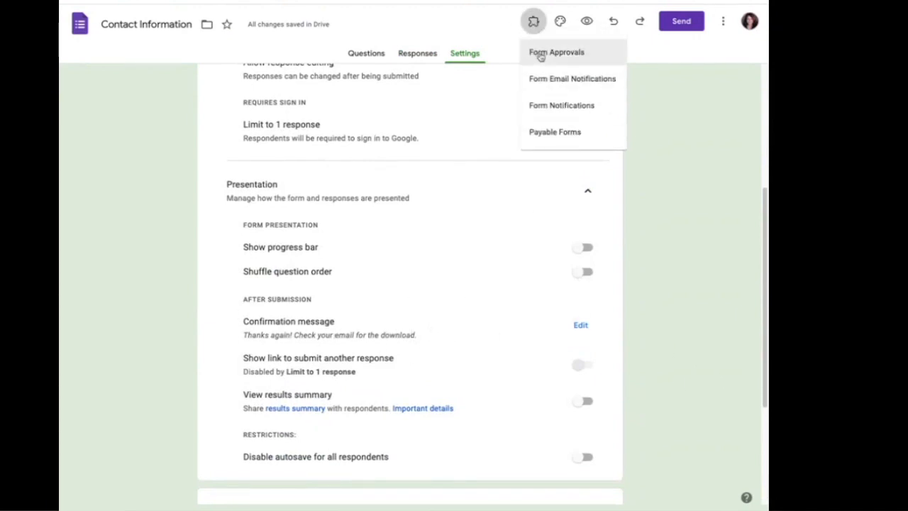
left_click(556, 105)
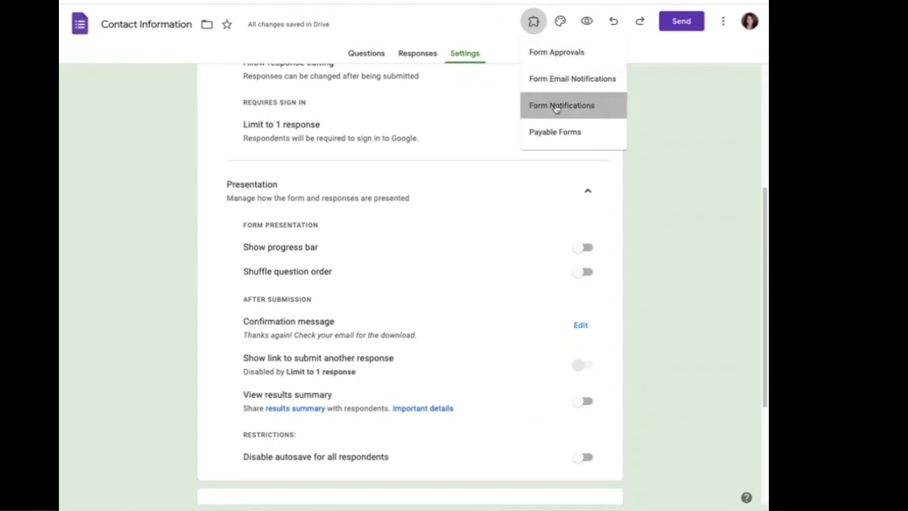
left_click(376, 74)
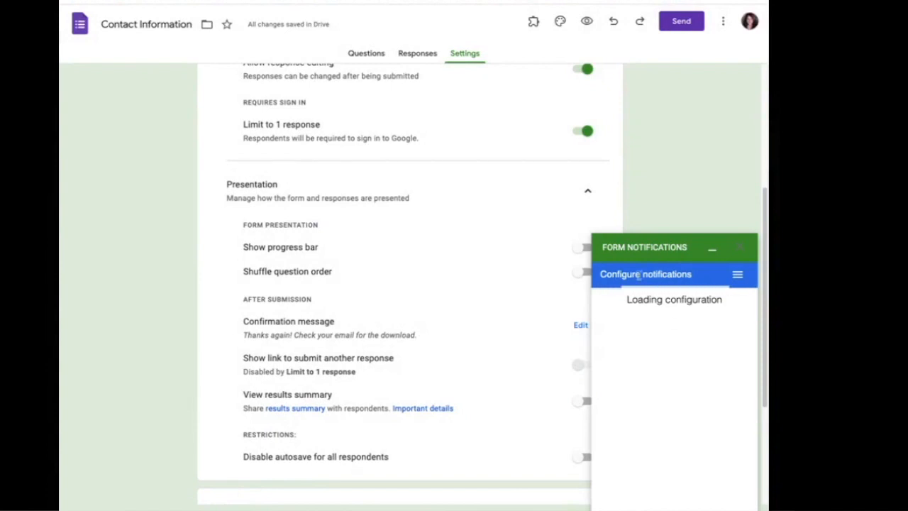
scroll(630, 465, "down", 5)
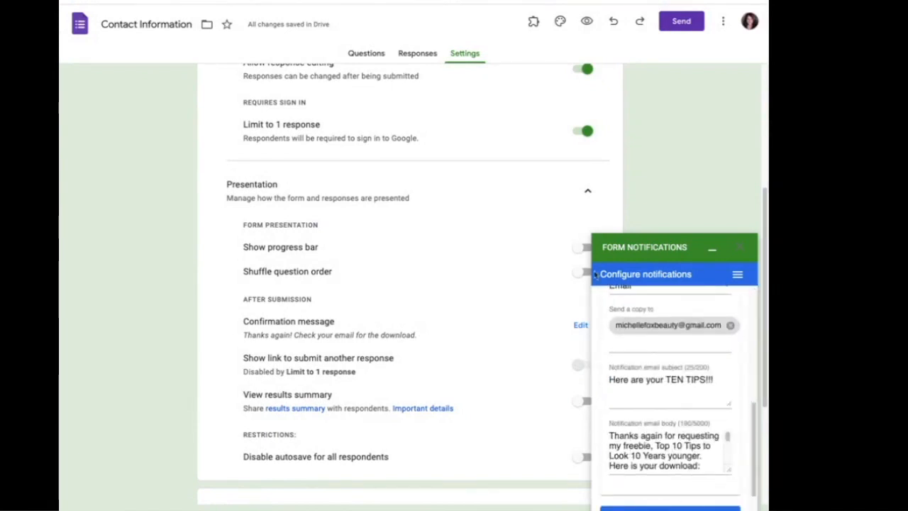
Copy the form's shortened forms.gle link from the Send dialog's link options, then close it.
left_click(672, 22)
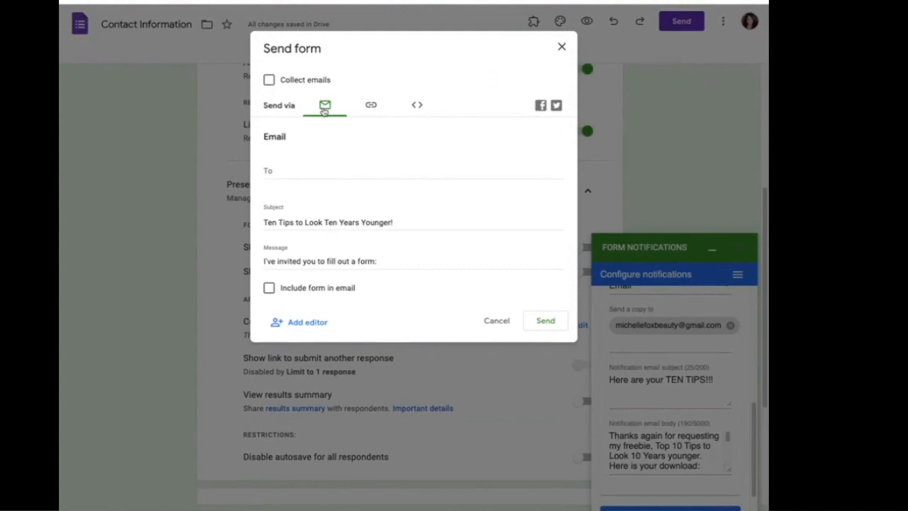
left_click(371, 106)
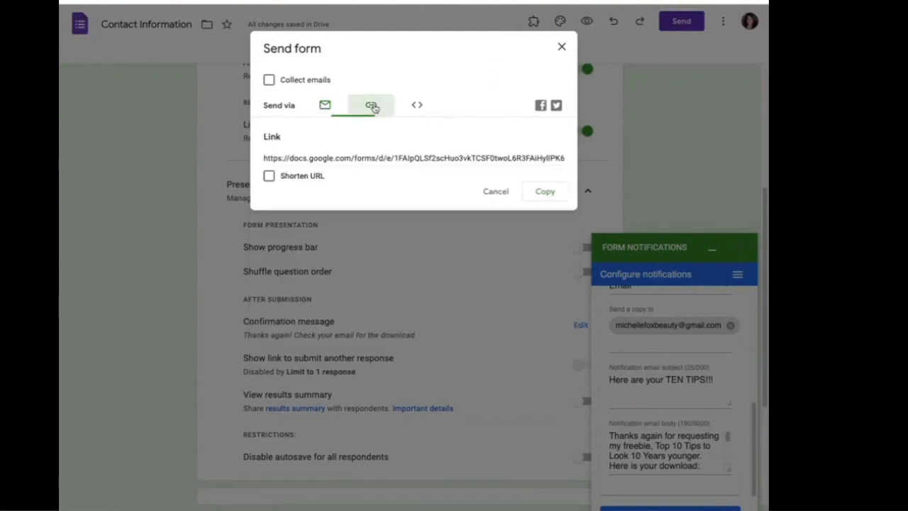
left_click(269, 176)
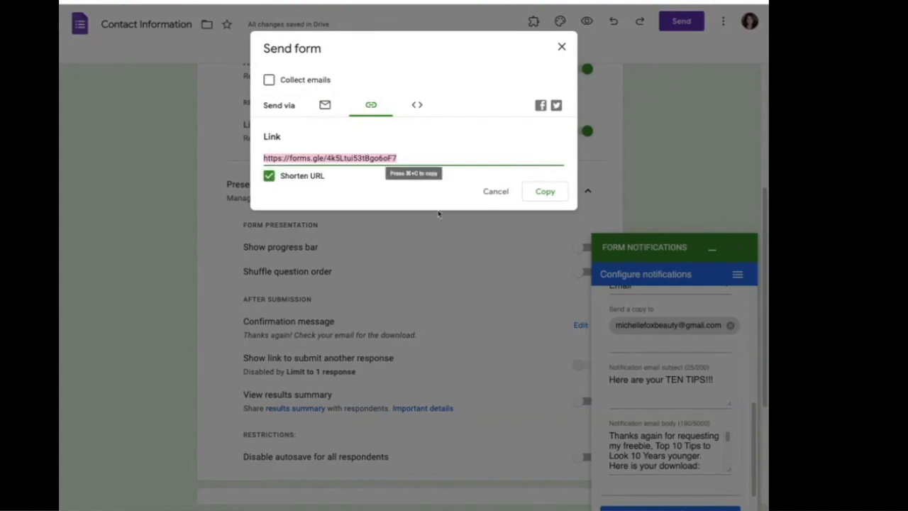
left_click(547, 194)
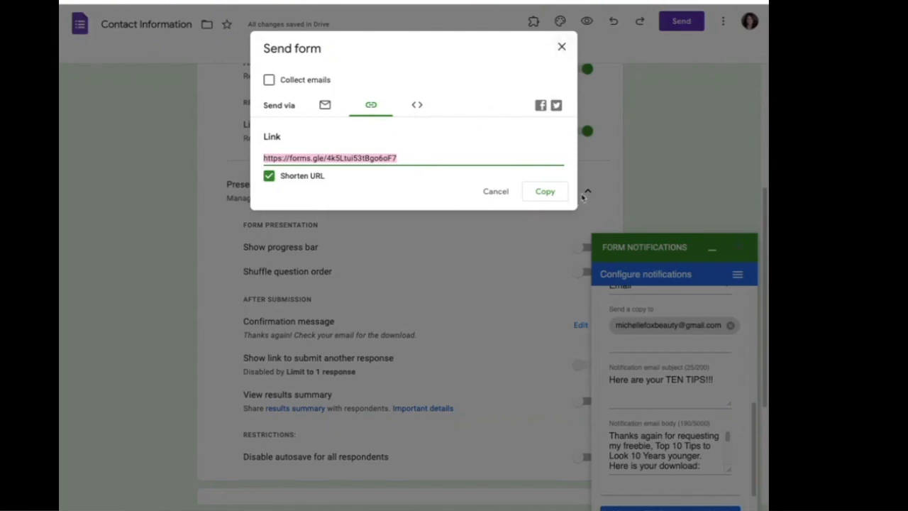
left_click(551, 196)
left_click(562, 45)
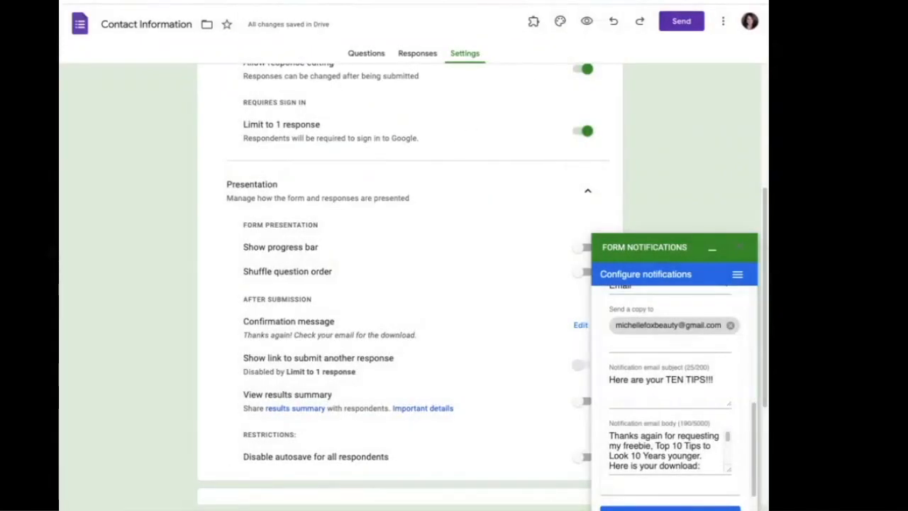
Open Facebook in a new tab and switch to the business page profile.
key("ctrl+t")
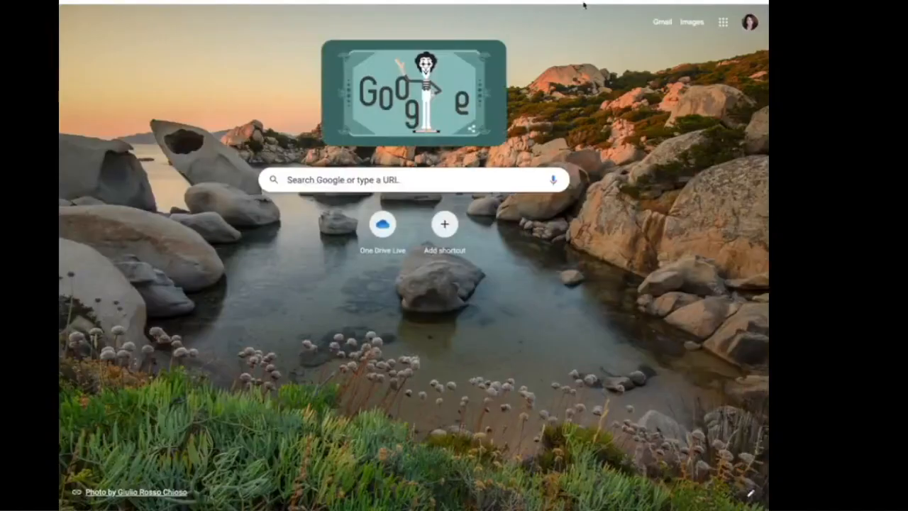
left_click(756, 1)
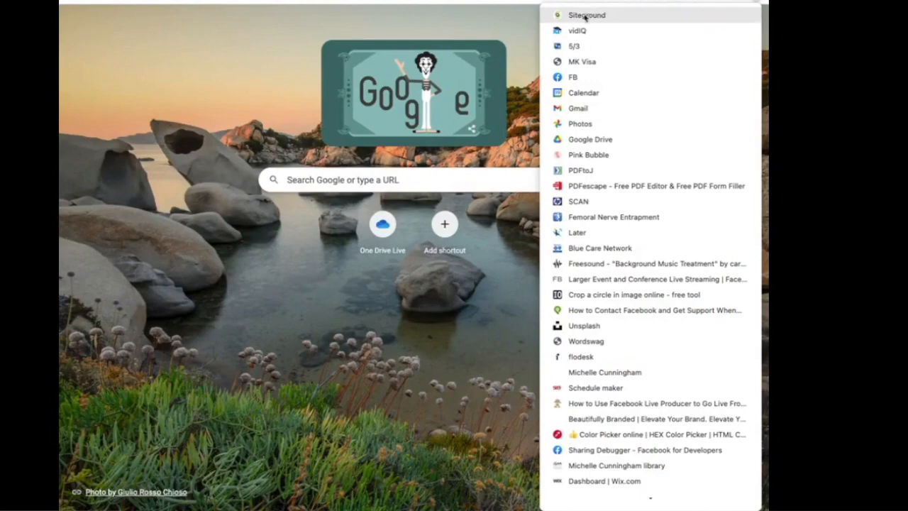
left_click(574, 80)
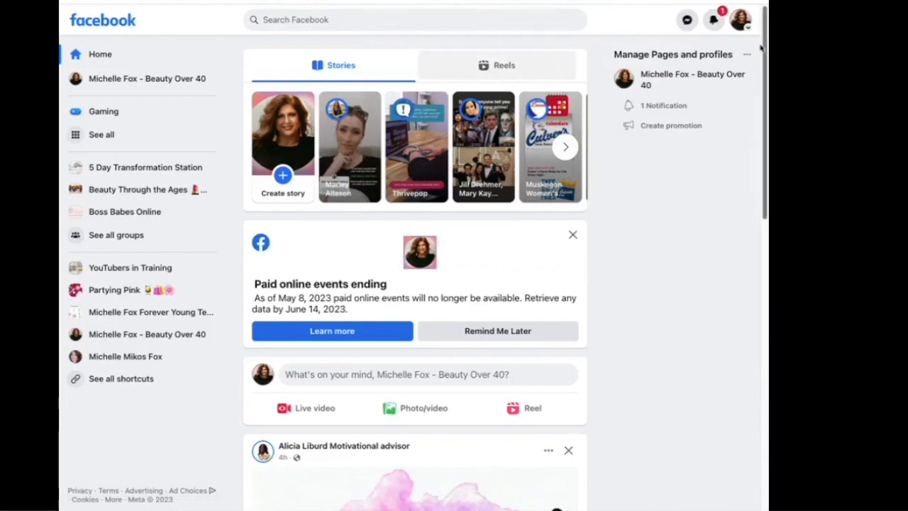
left_click(740, 20)
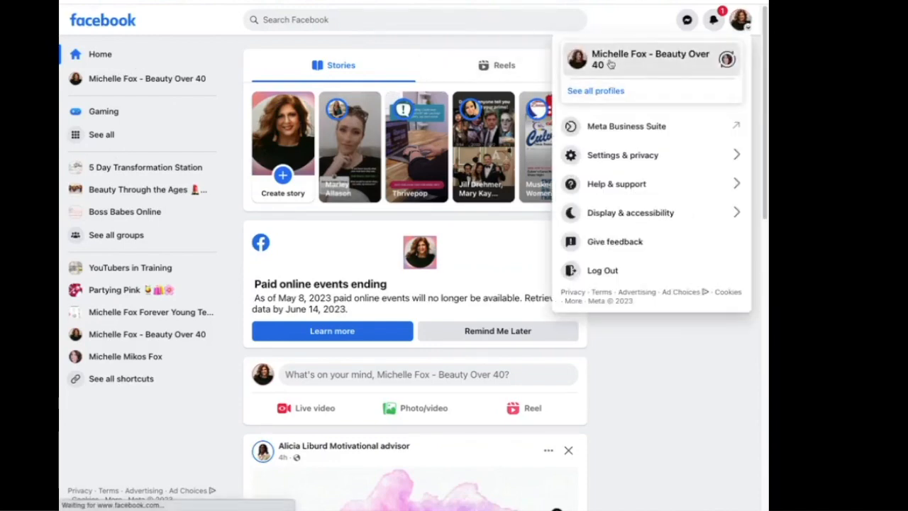
left_click(612, 65)
scroll(543, 284, "down", 2)
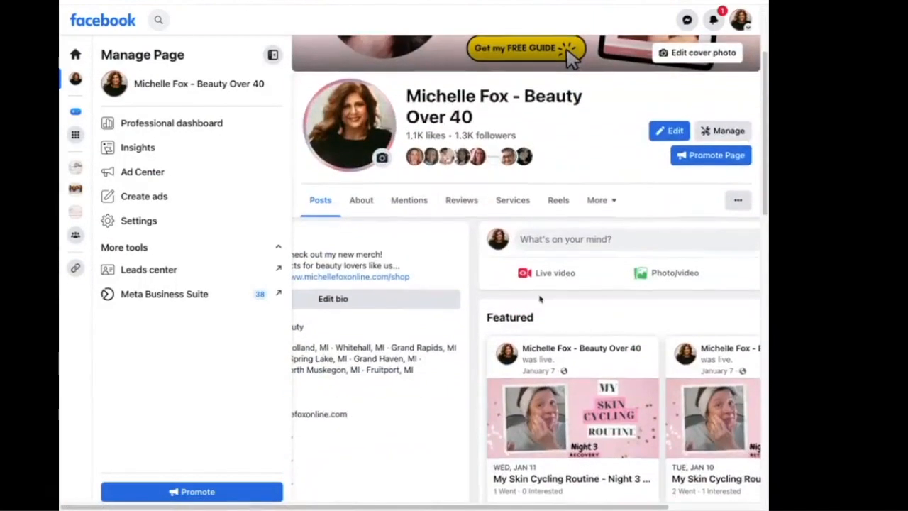
Write a post 'Get my Top Ten Tips for Looking Ten Year Younger by clicking on this link!' and paste the short link below.
left_click(545, 241)
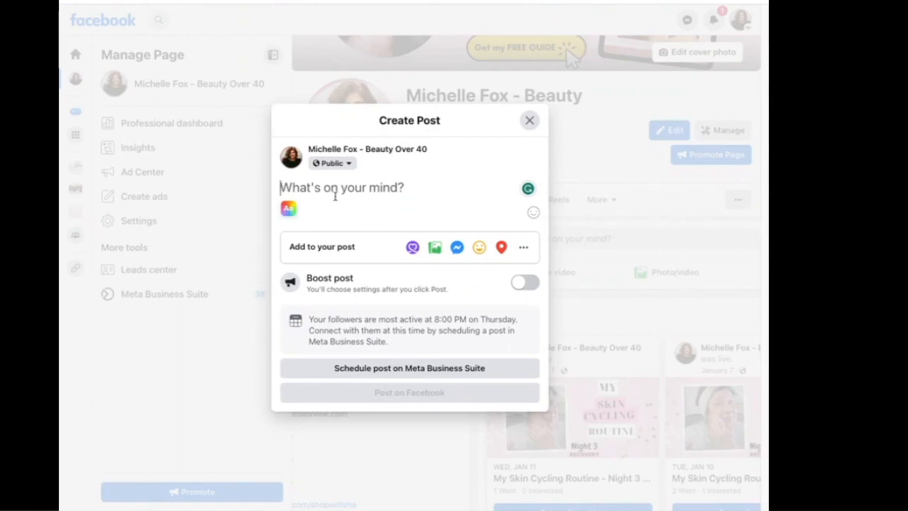
type("Ge")
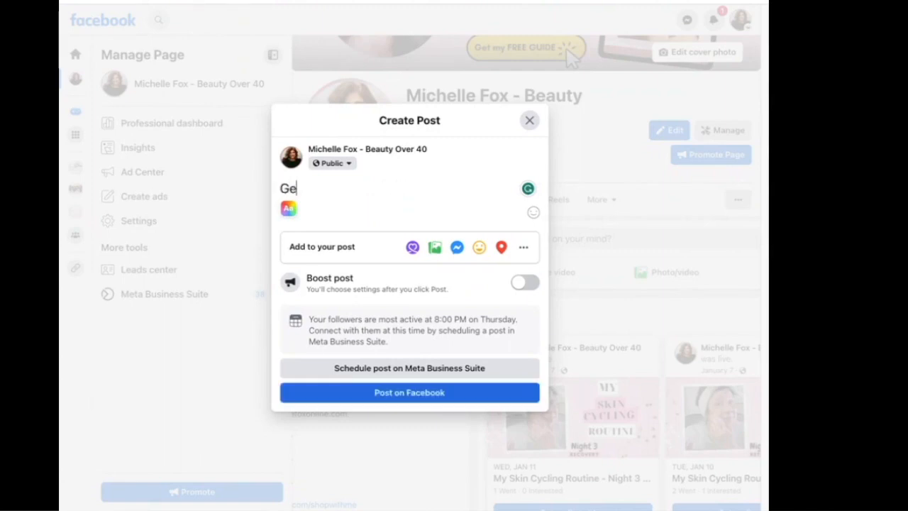
type("t my Top T")
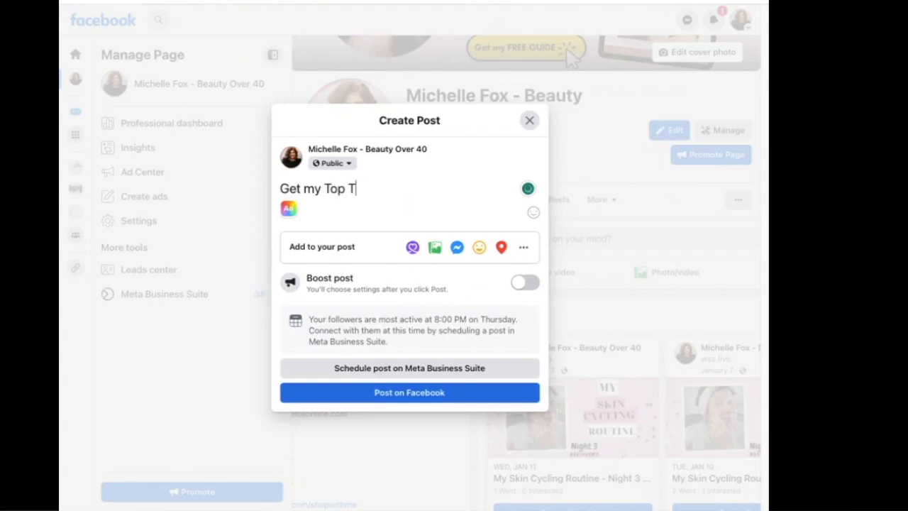
type("en Tips for Lo")
type("g ")
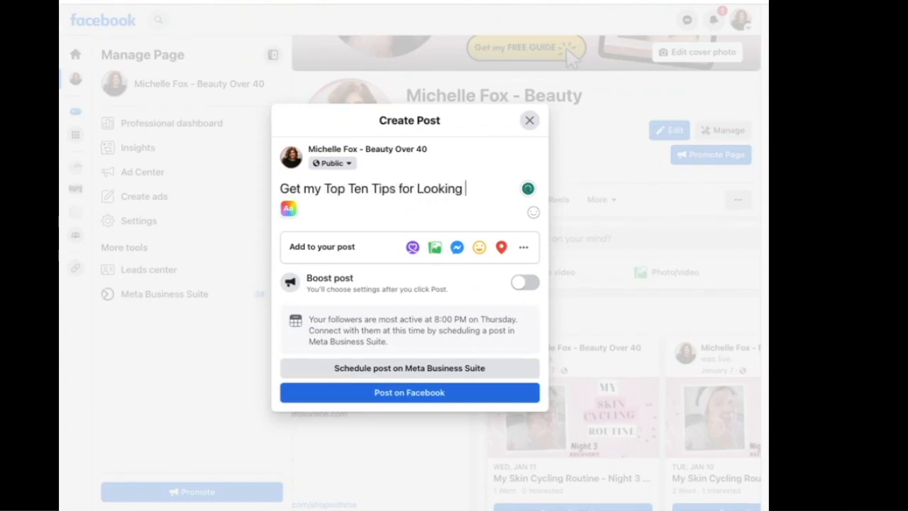
type("Ten Year Younger ")
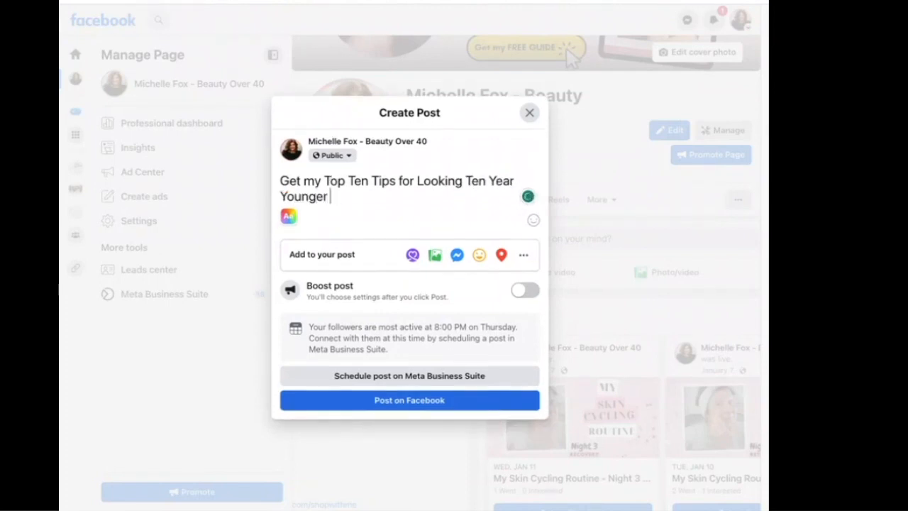
type("by clicking on")
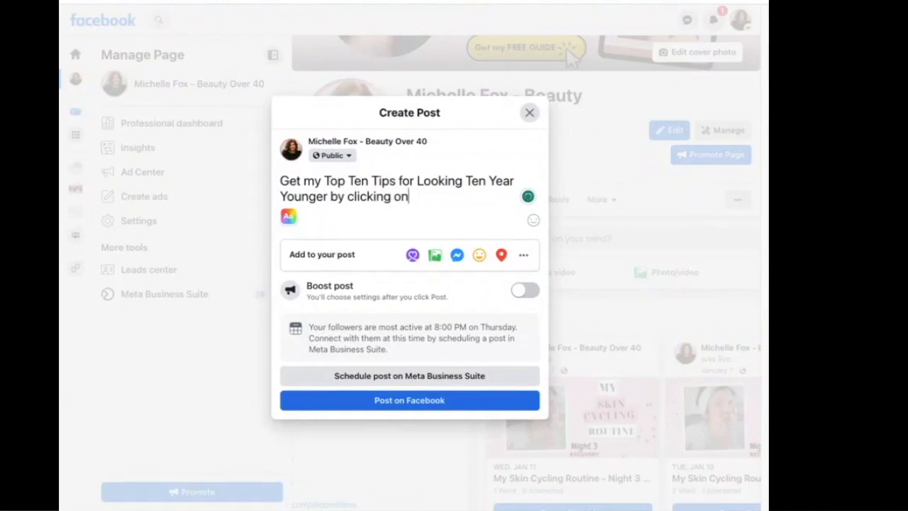
type(" this link")
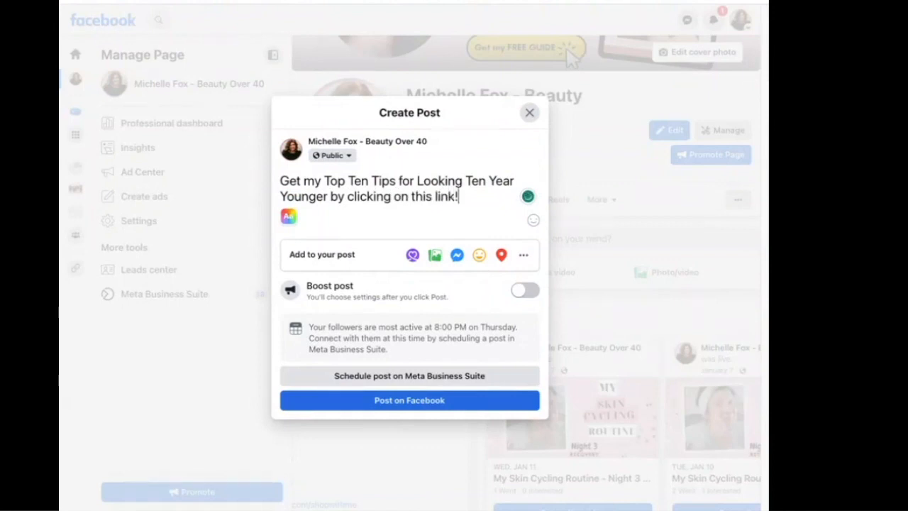
type("!")
key("Return")
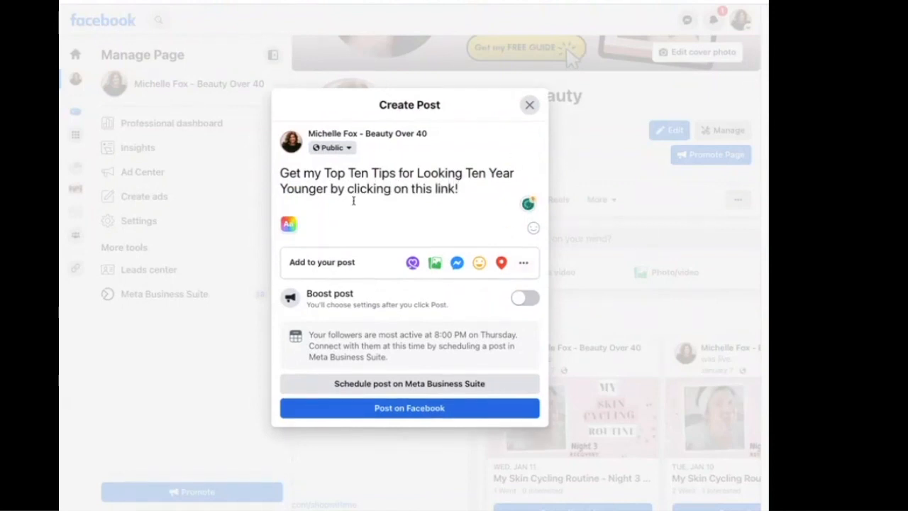
right_click(290, 202)
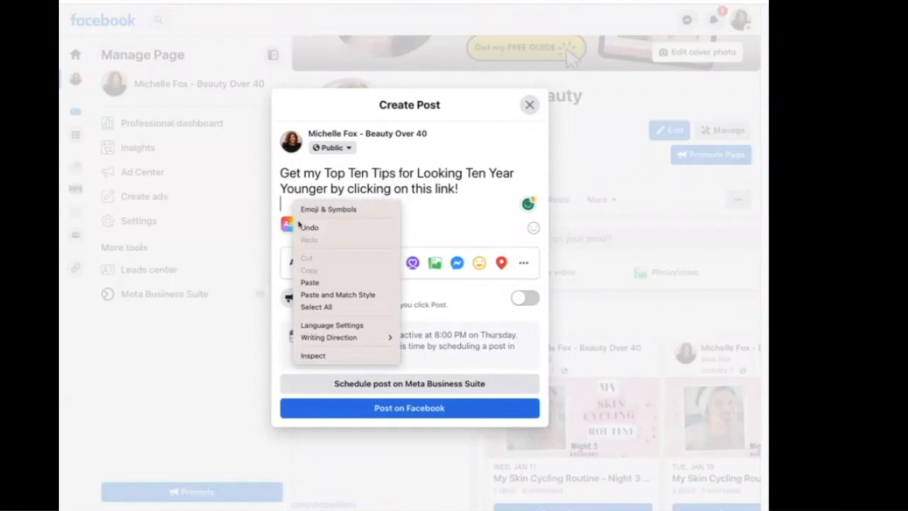
left_click(311, 283)
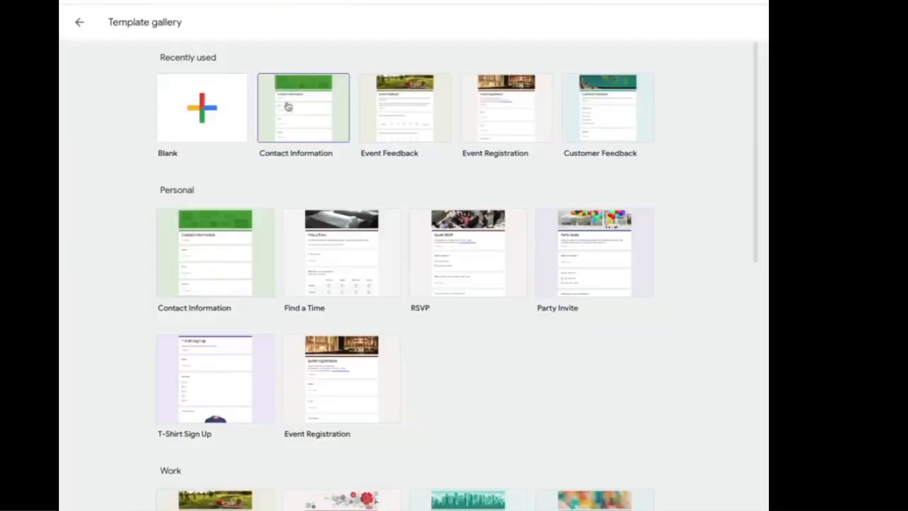
Create a Contact Information template form and open its Presentation confirmation message for editing.
left_click(299, 119)
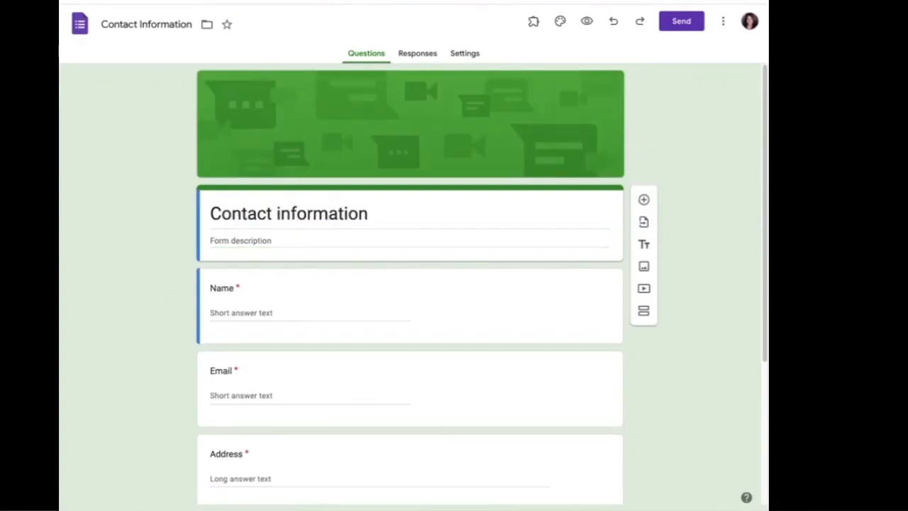
scroll(539, 345, "down", 3)
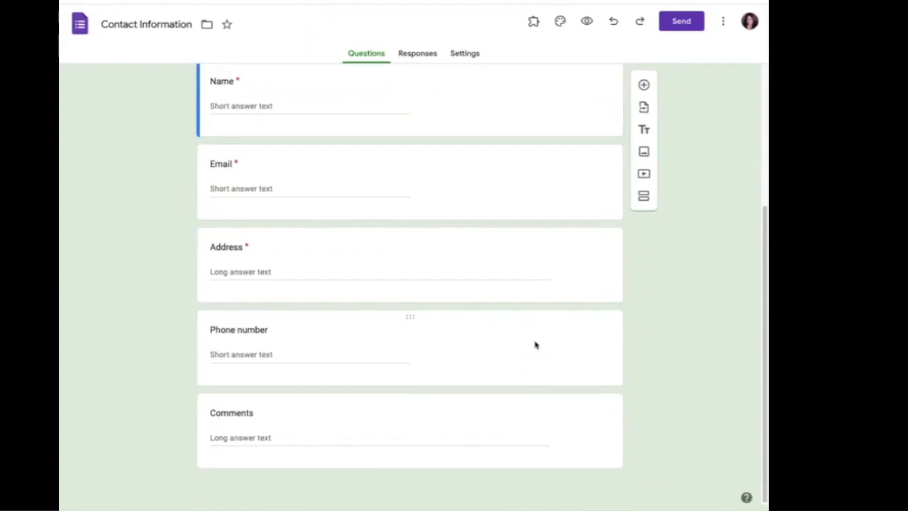
scroll(535, 345, "up", 3)
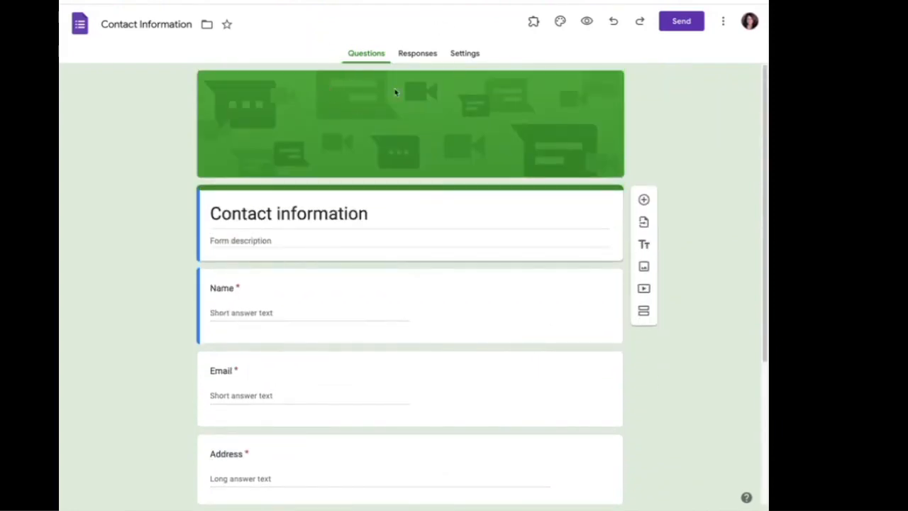
left_click(467, 55)
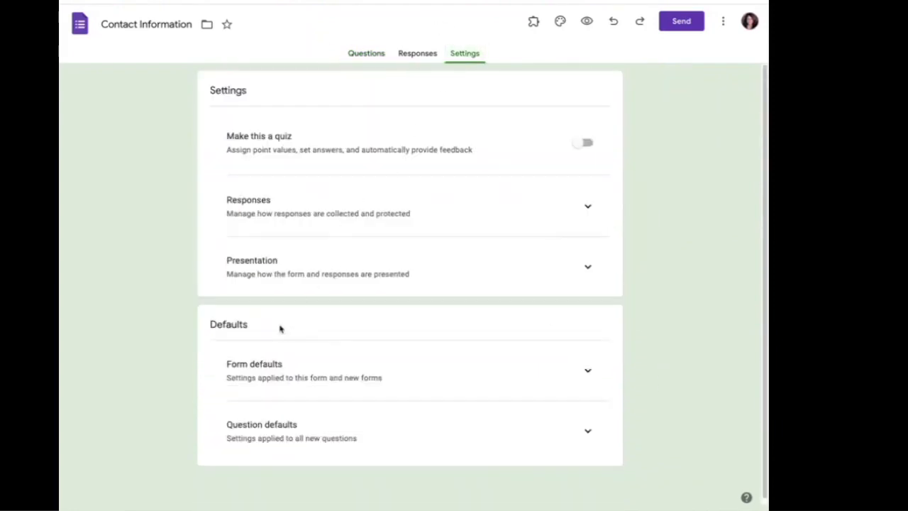
left_click(587, 267)
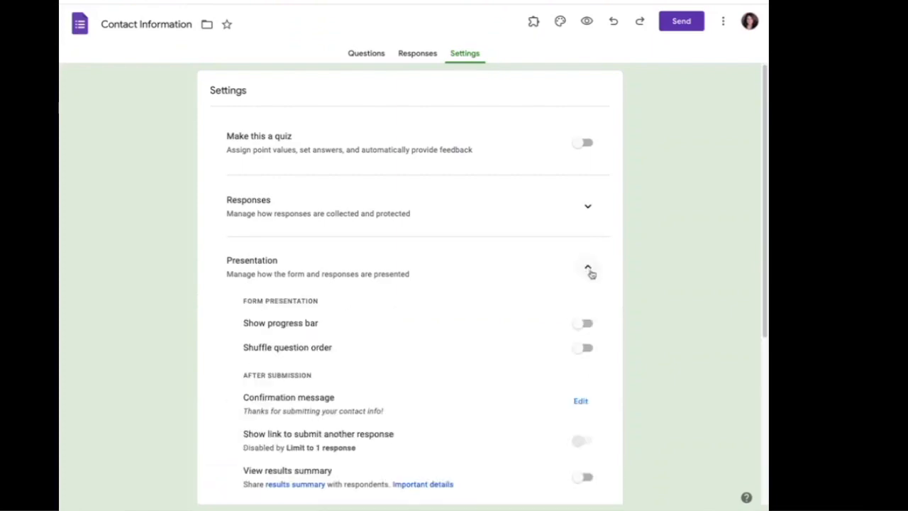
scroll(523, 349, "down", 1)
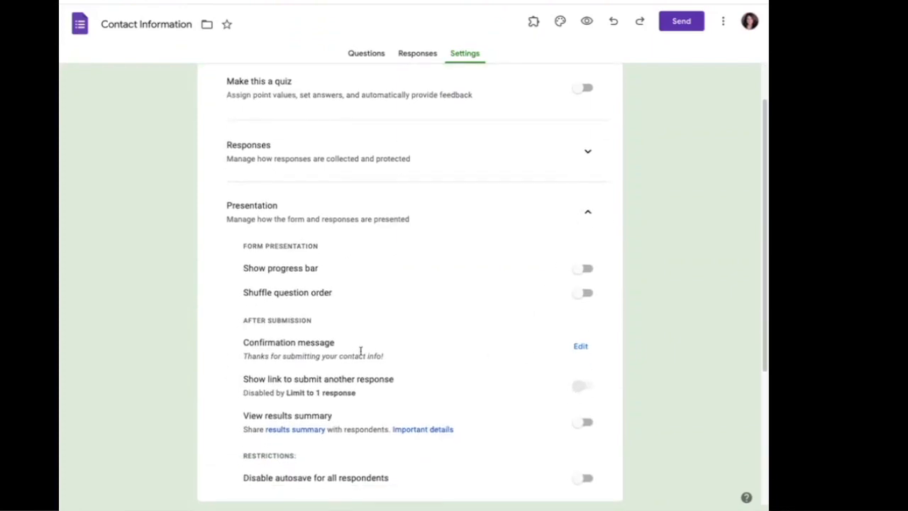
left_click(580, 346)
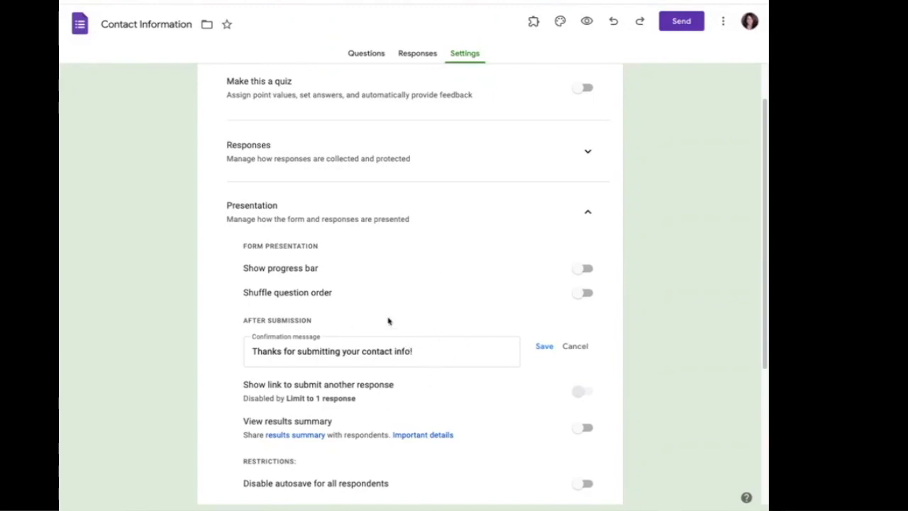
Launch Form Notifications on the Contact Information form, enable the thank-you email, then close the panel.
left_click(533, 23)
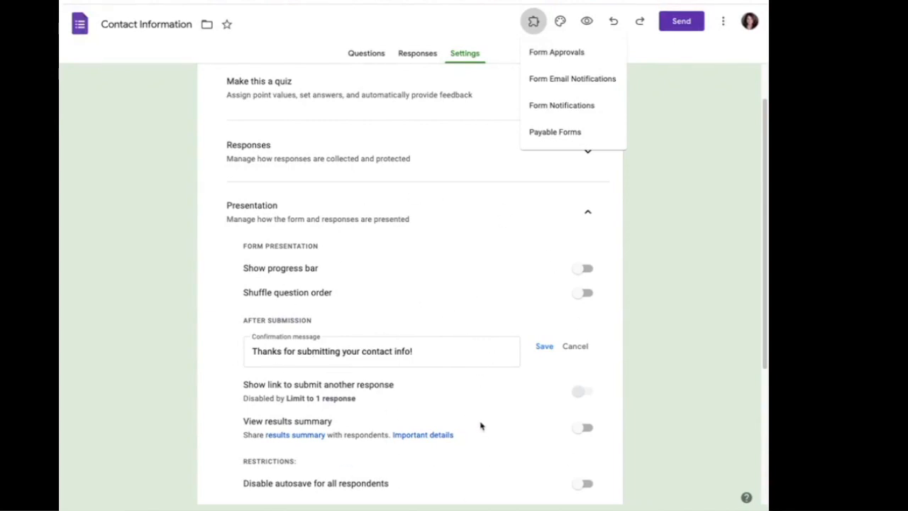
left_click(559, 106)
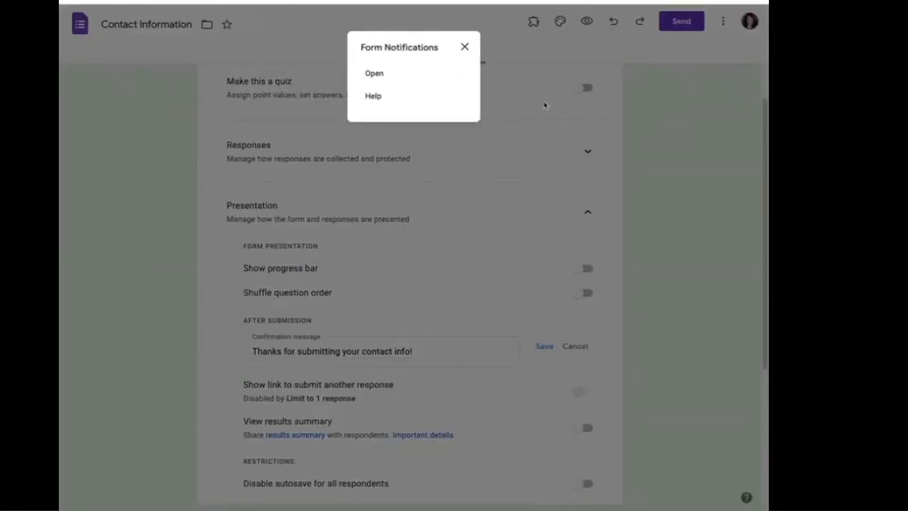
left_click(371, 73)
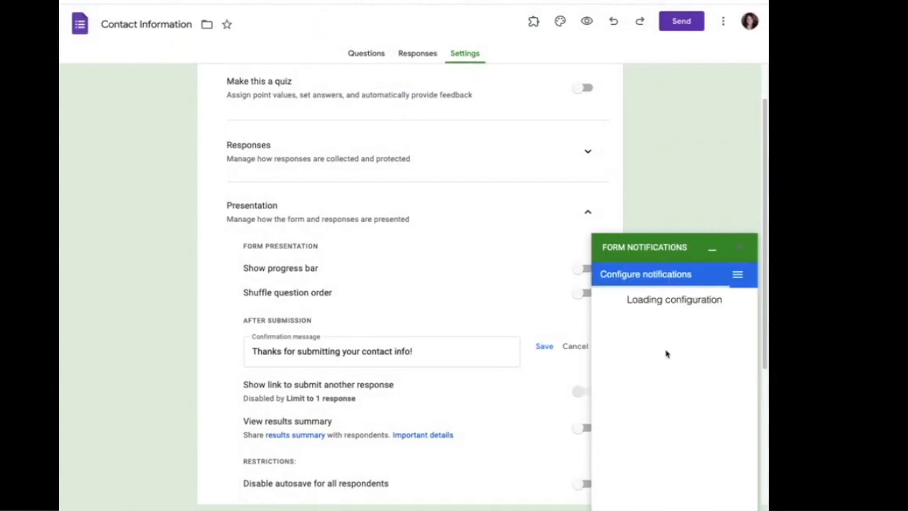
left_click(620, 365)
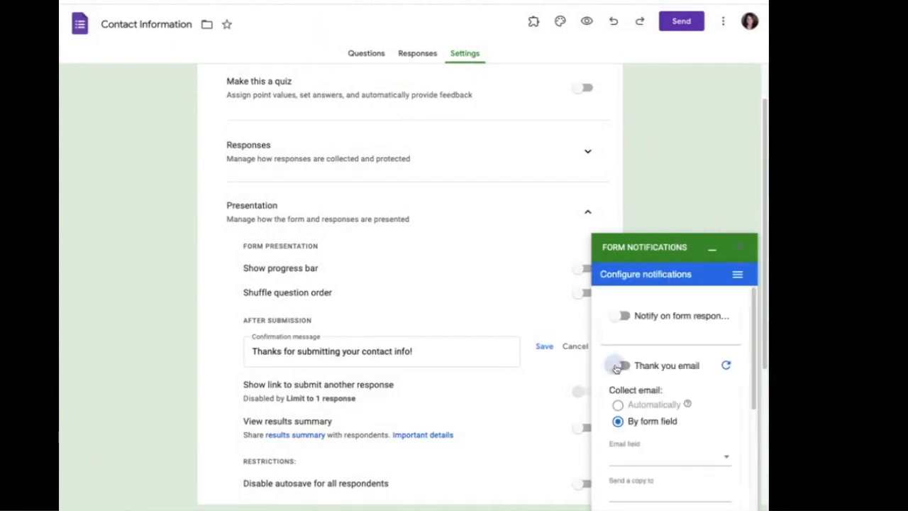
scroll(667, 397, "down", 3)
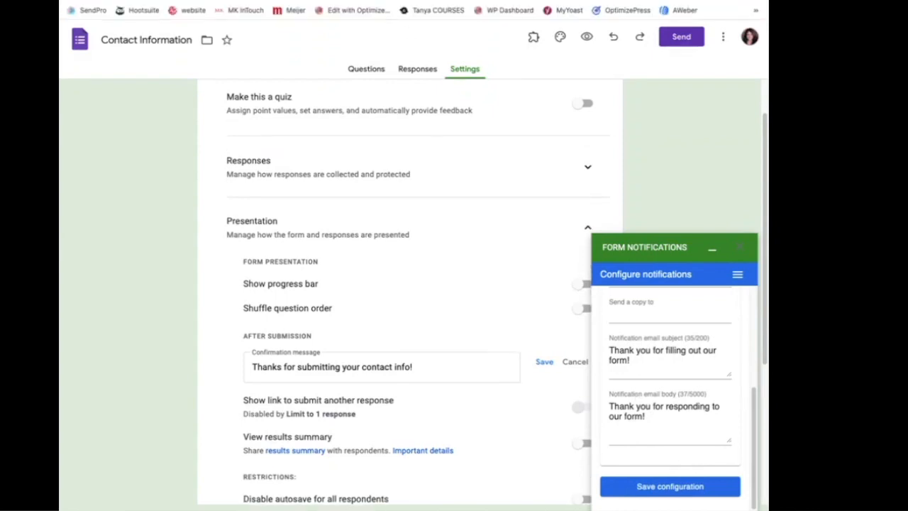
left_click(742, 253)
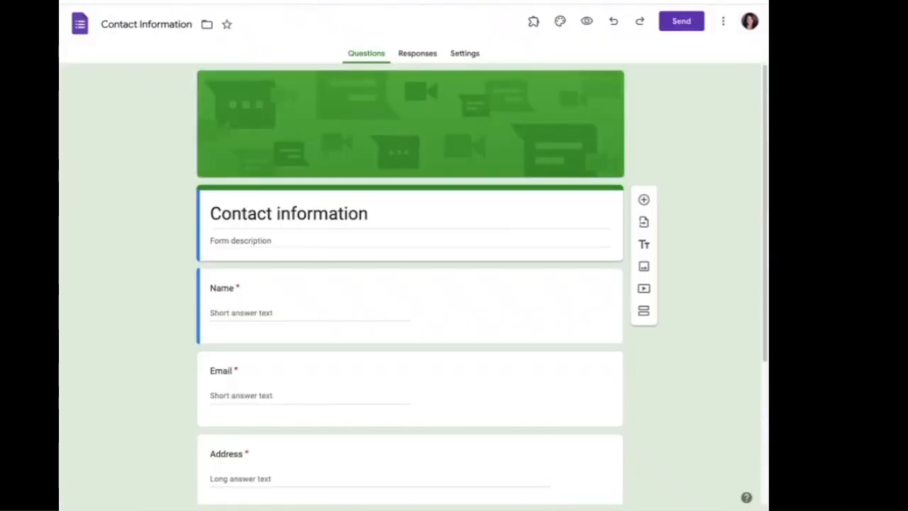
Preview the Ten Tips form as a respondent.
scroll(722, 442, "down", 3)
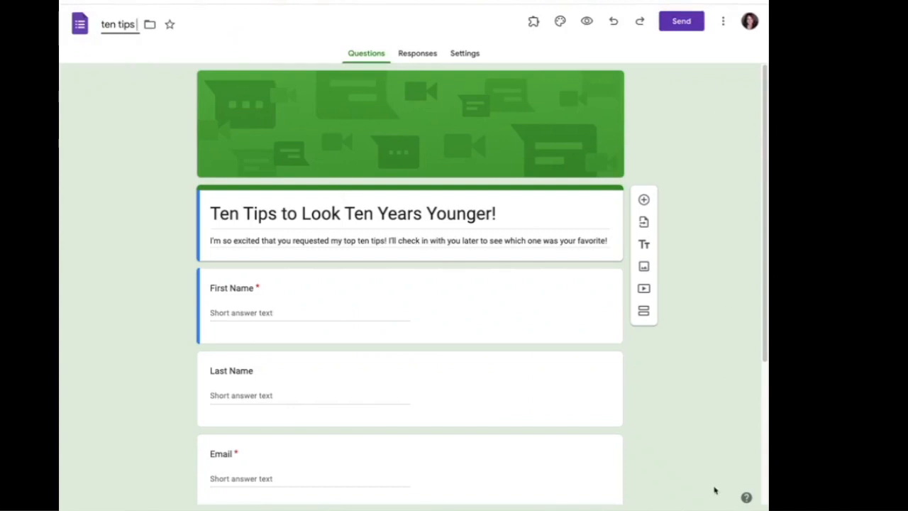
scroll(680, 472, "down", 3)
scroll(681, 470, "up", 3)
left_click(587, 22)
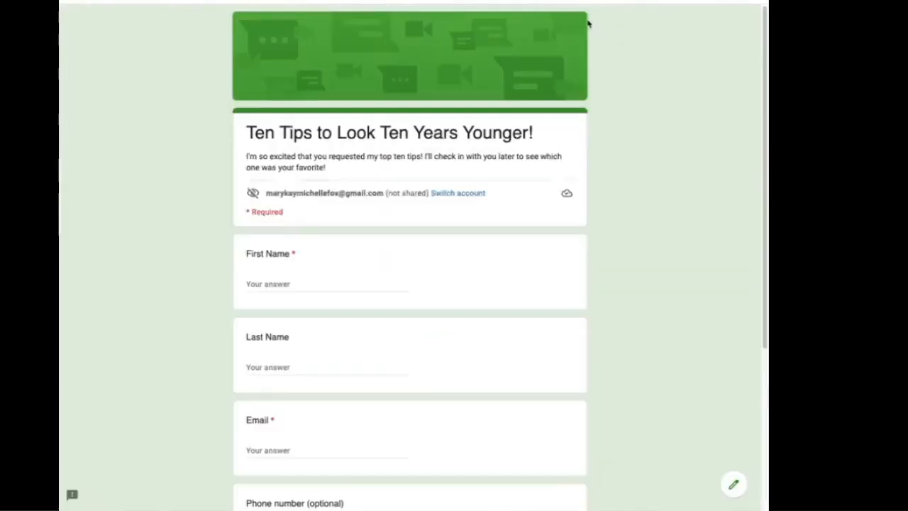
Fill in a test first name, last name and e-mail address, then submit the response.
left_click(266, 283)
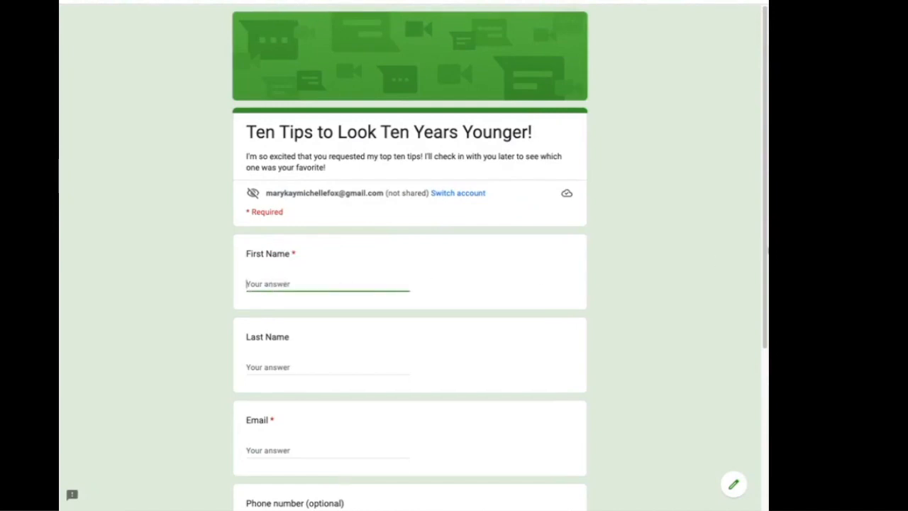
type("Michelle")
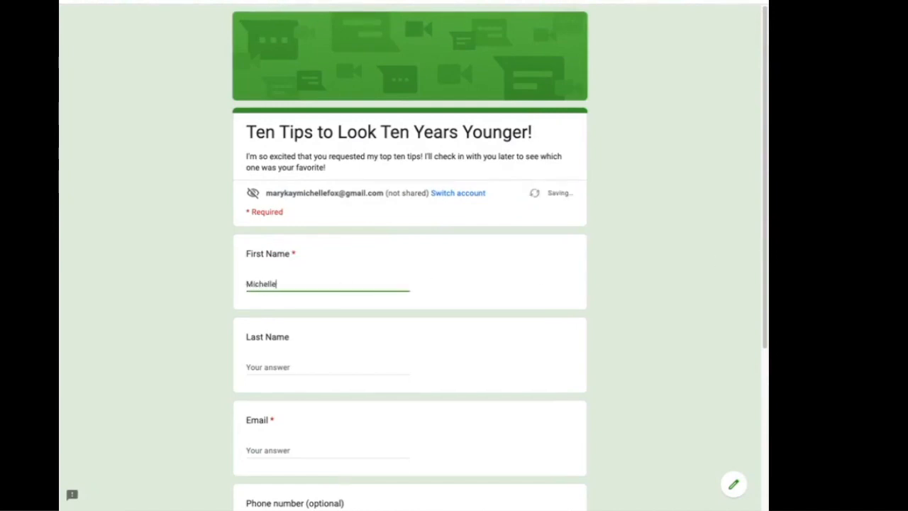
key("Tab")
type("Fox")
key("Tab")
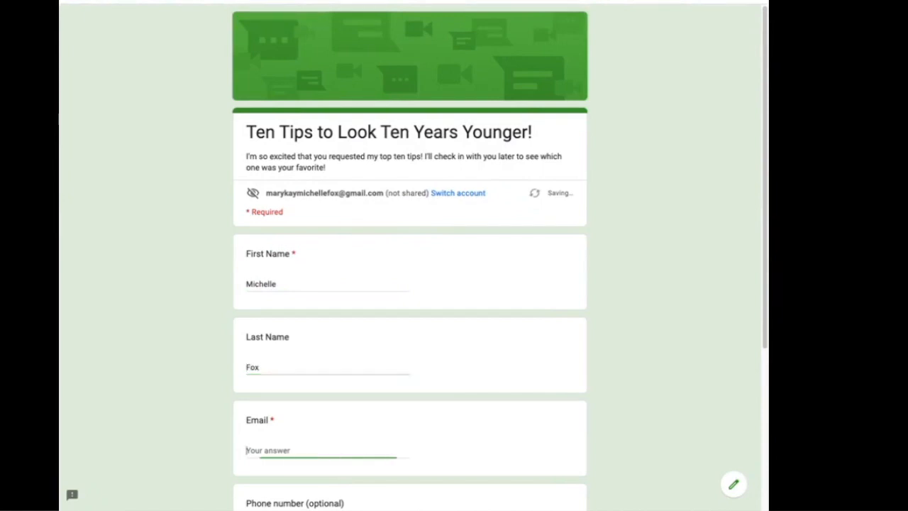
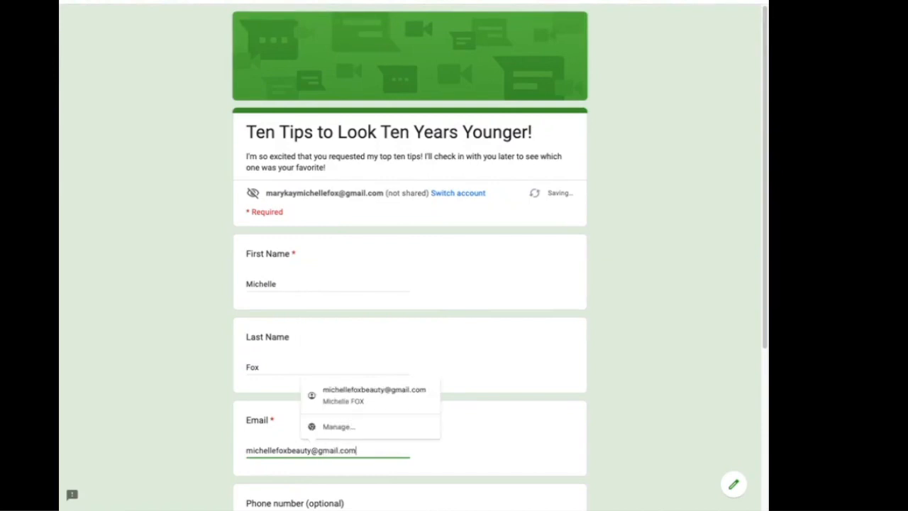
key("Tab")
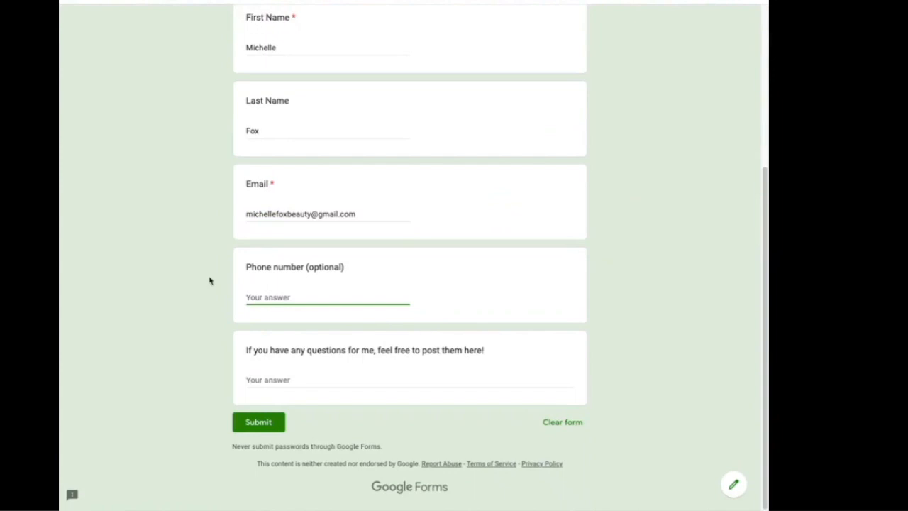
left_click(251, 429)
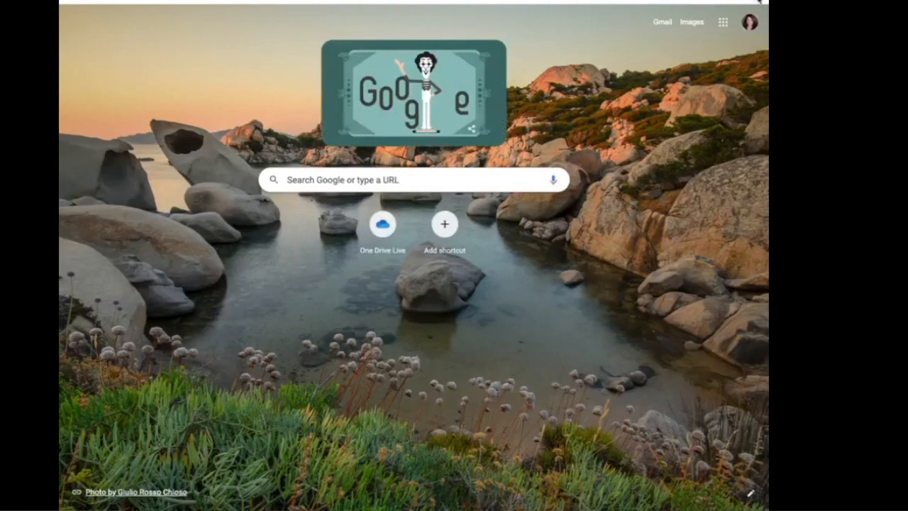
Open Gmail and view the attached responses spreadsheet, then go back to the inbox.
left_click(759, 2)
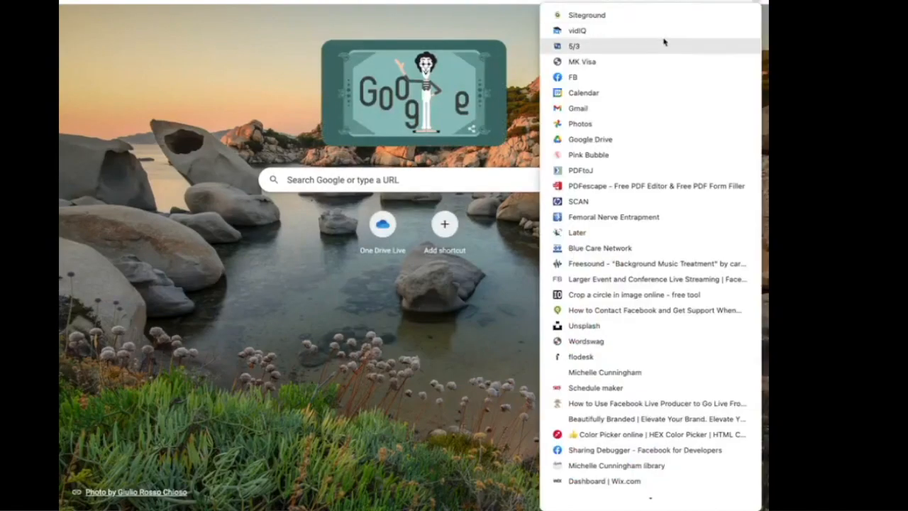
left_click(578, 109)
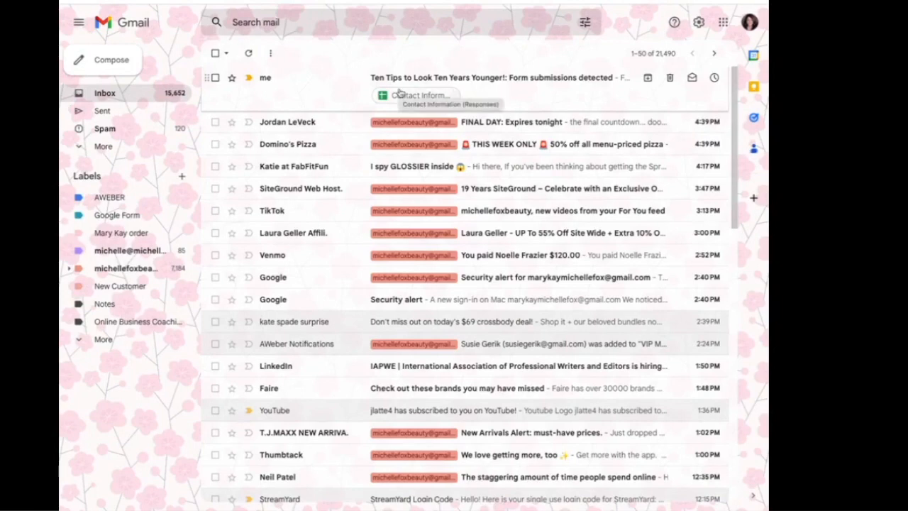
left_click(399, 94)
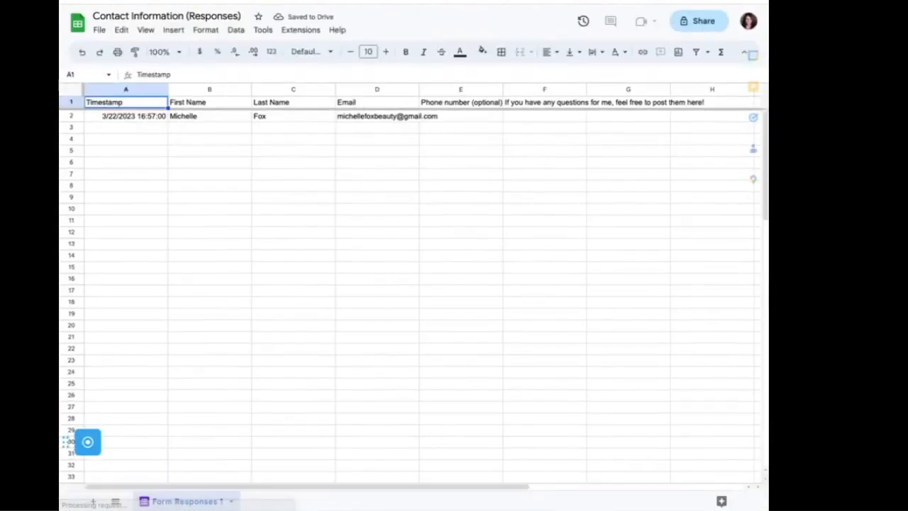
left_click(433, 2)
Open the Form submissions detected email, check the Contact Information (Responses) sheet, and return to the inbox.
left_click(431, 79)
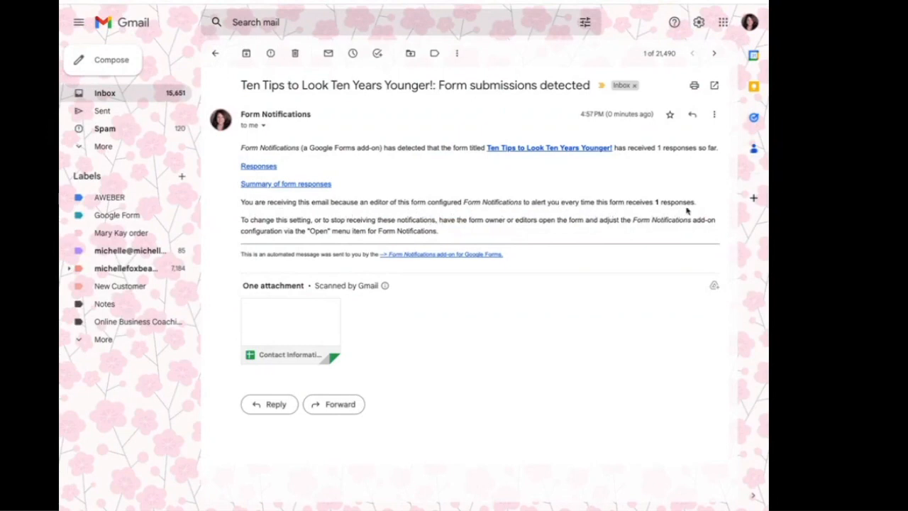
mouse_move(300, 317)
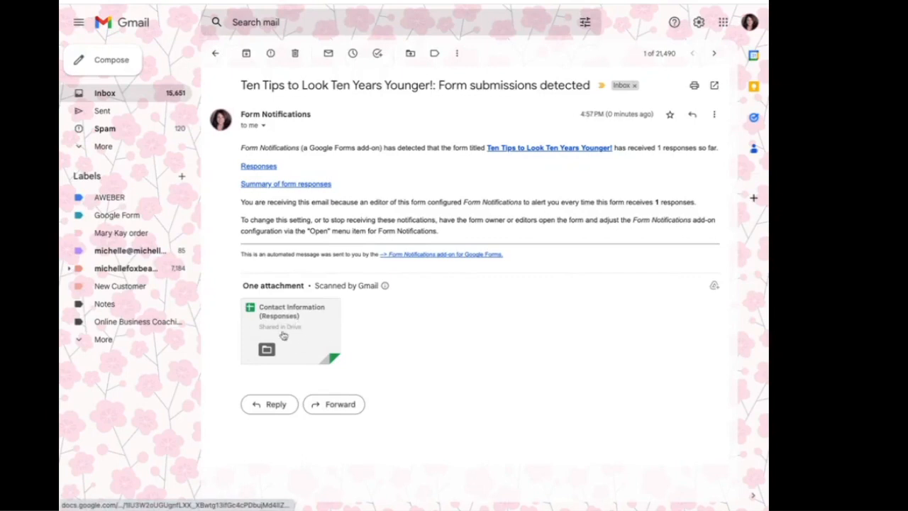
left_click(281, 320)
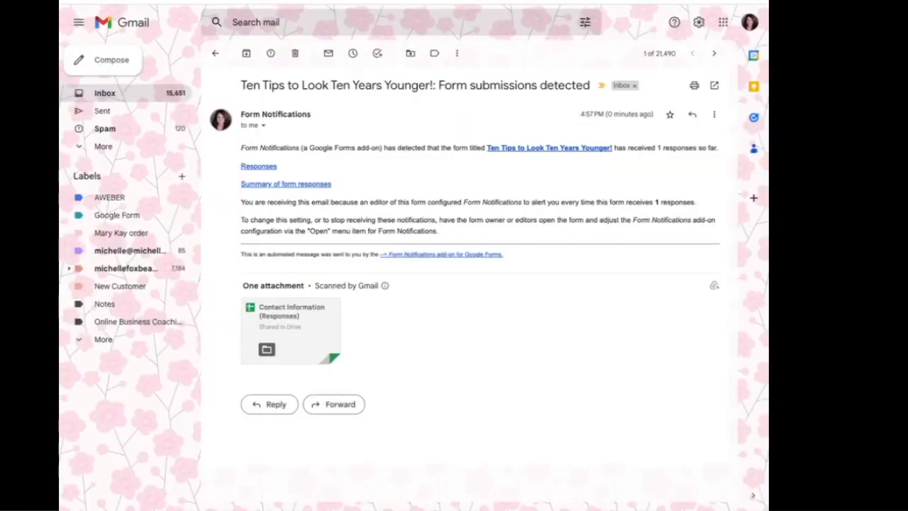
left_click(215, 53)
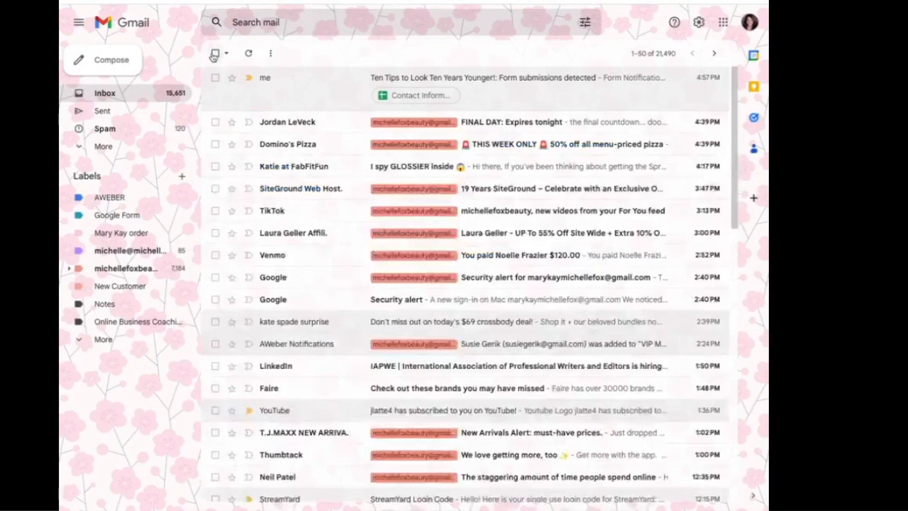